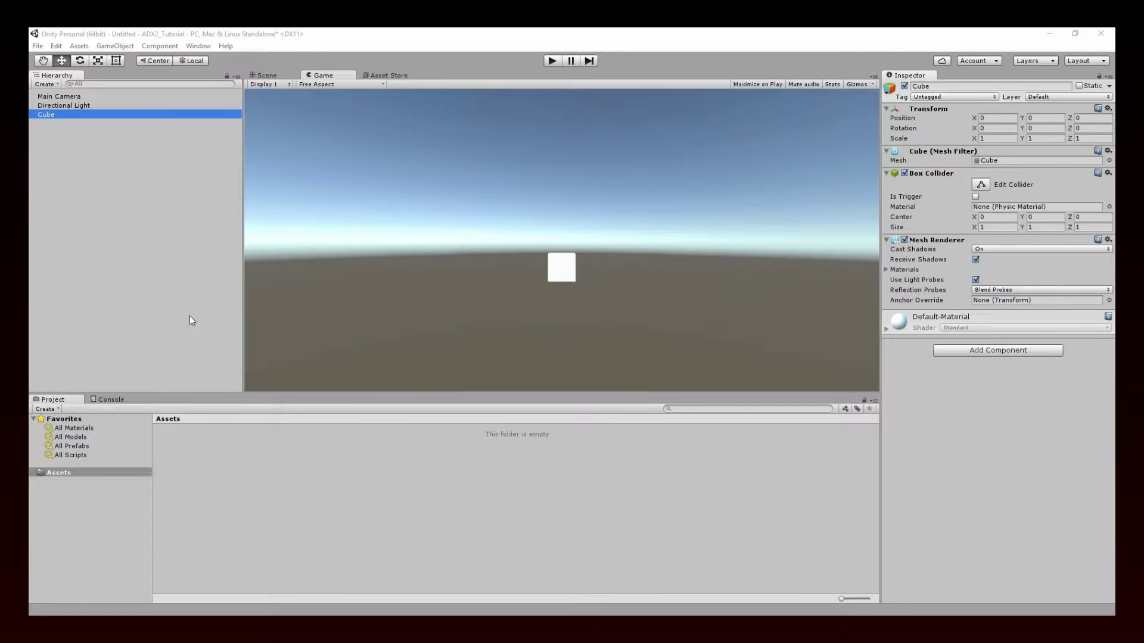
- Import the custom package criware_unity_plugin_smartphone from CRIWARE/SDK/unity/plugin with all its default items
left_click(81, 47)
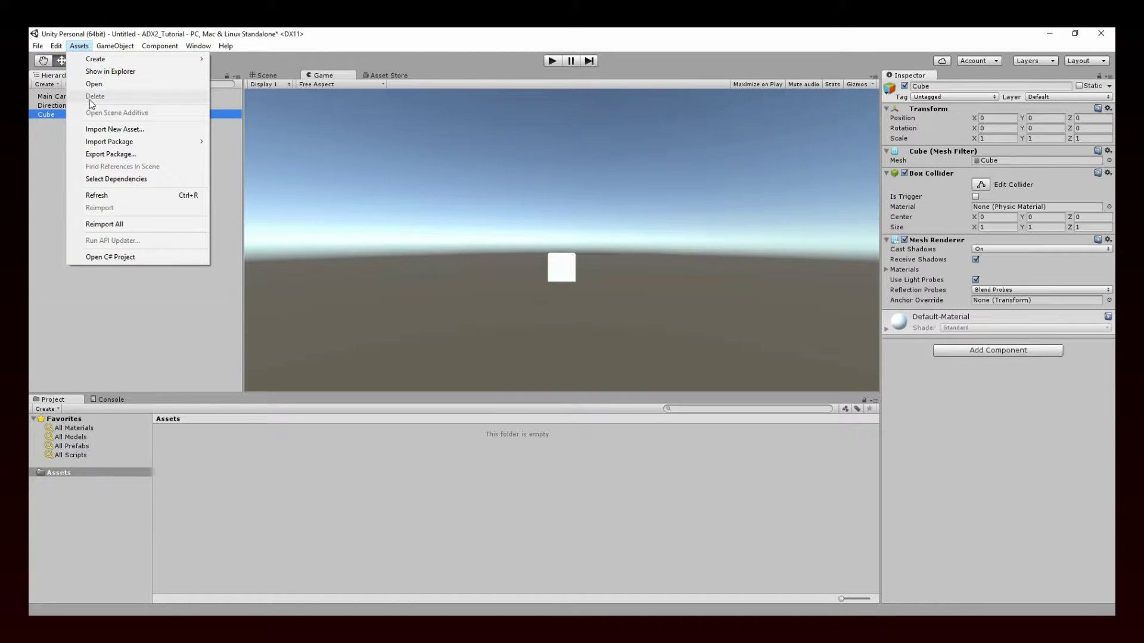
mouse_move(95, 143)
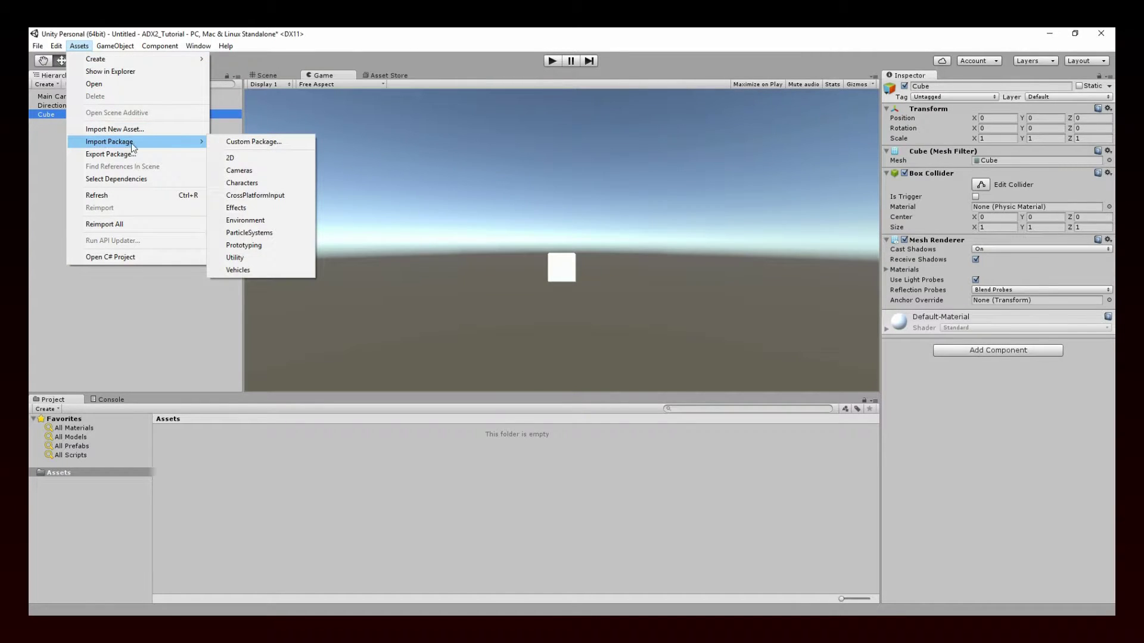
left_click(290, 141)
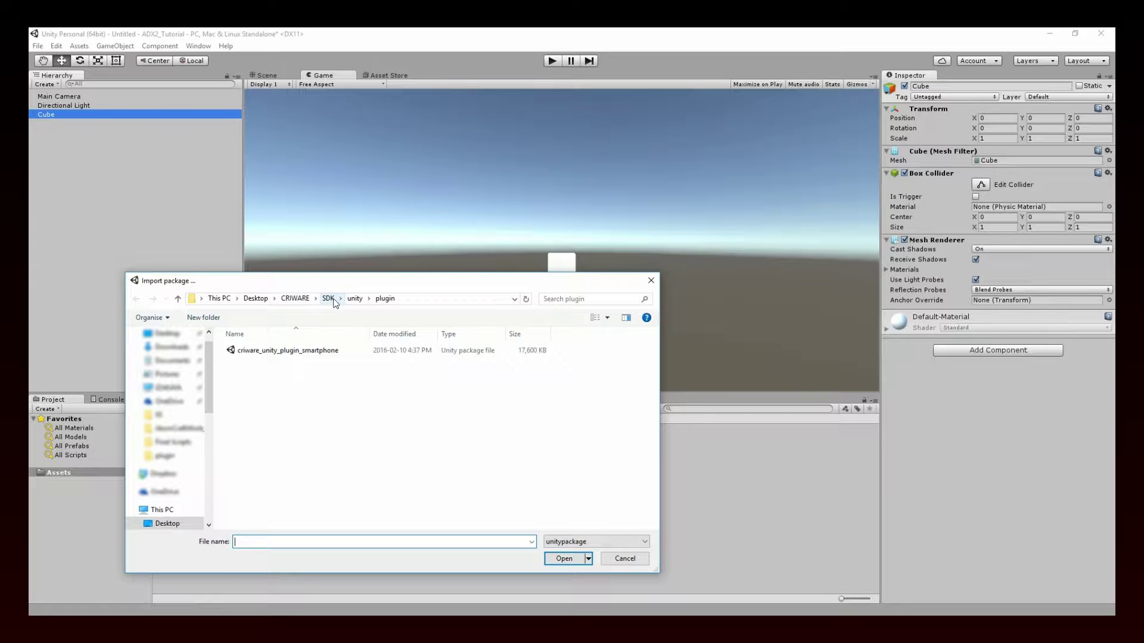
left_click(295, 353)
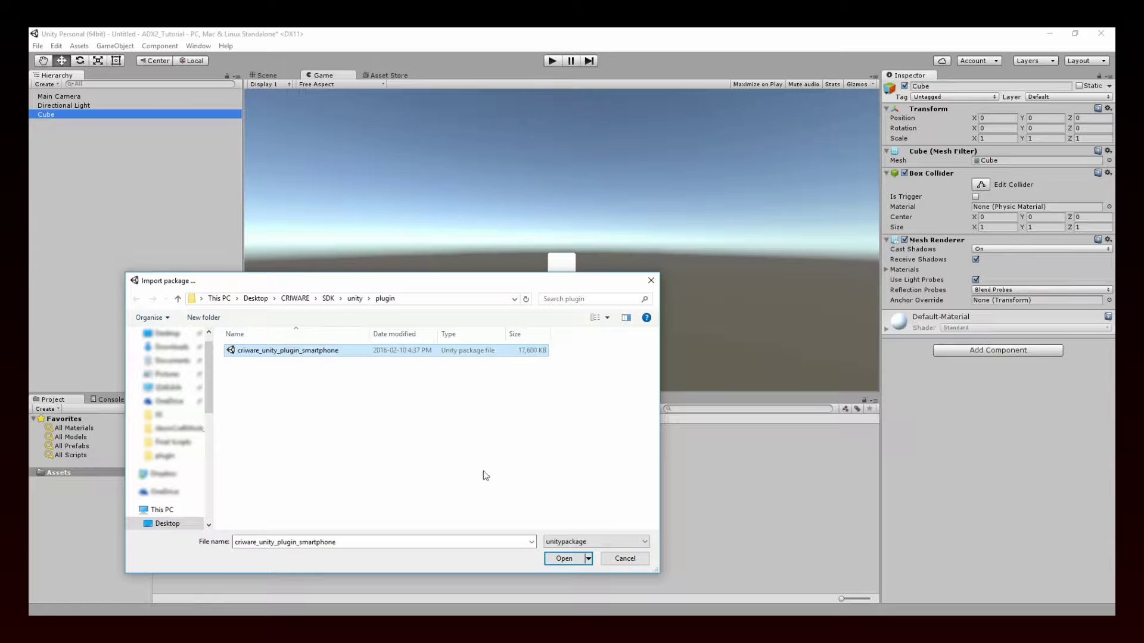
left_click(572, 563)
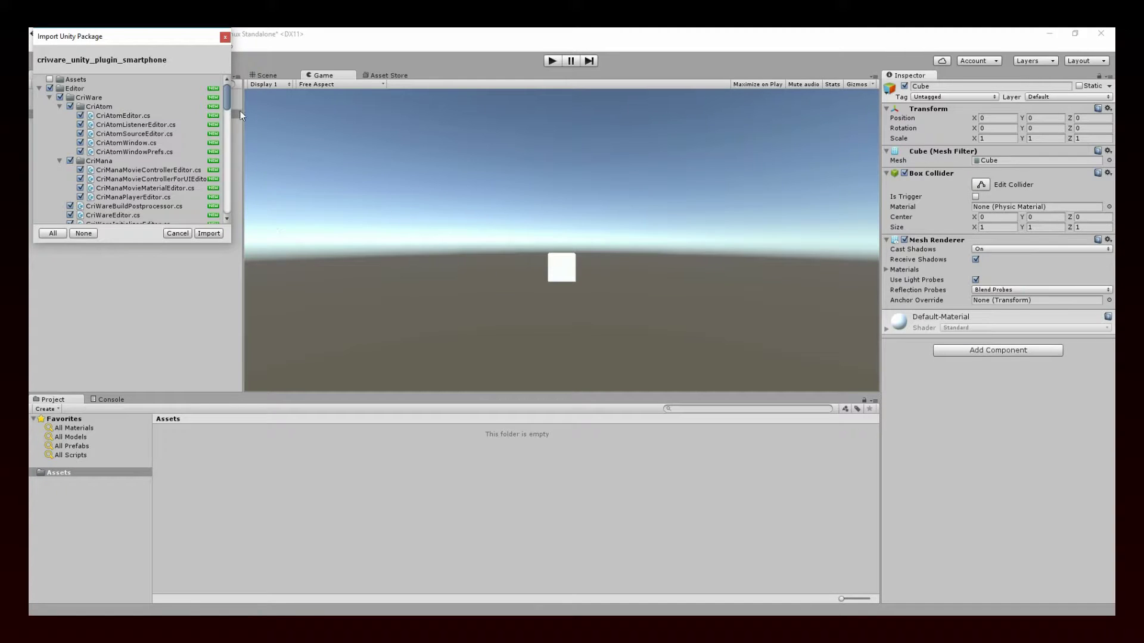
left_click(208, 234)
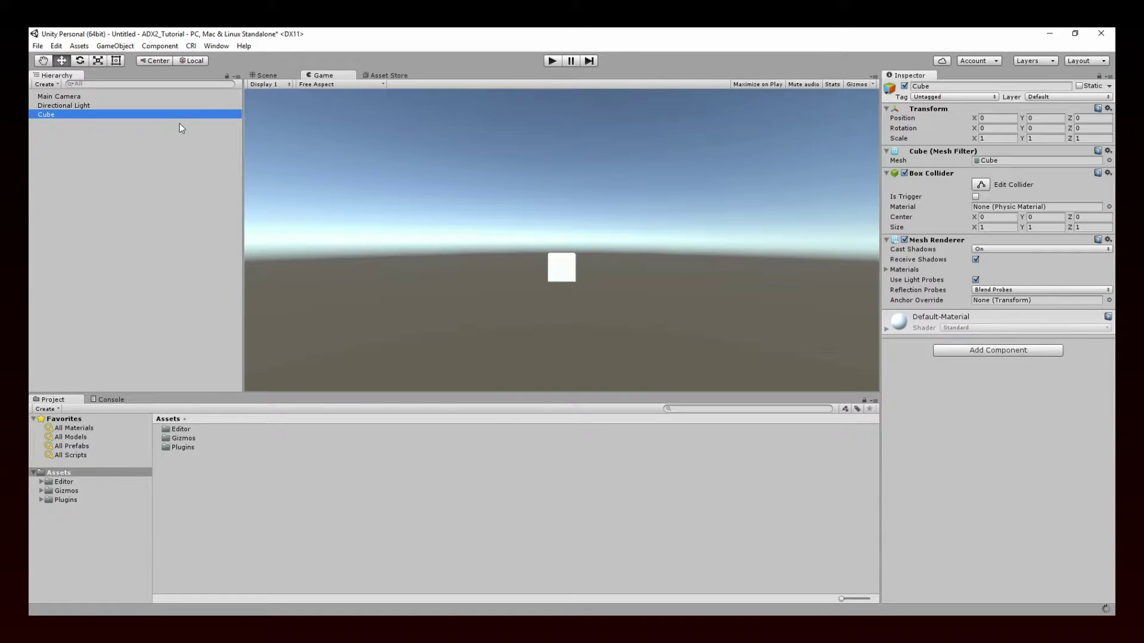
- Open the CRI Atom window and enable Use Copy Assets Folder
left_click(191, 47)
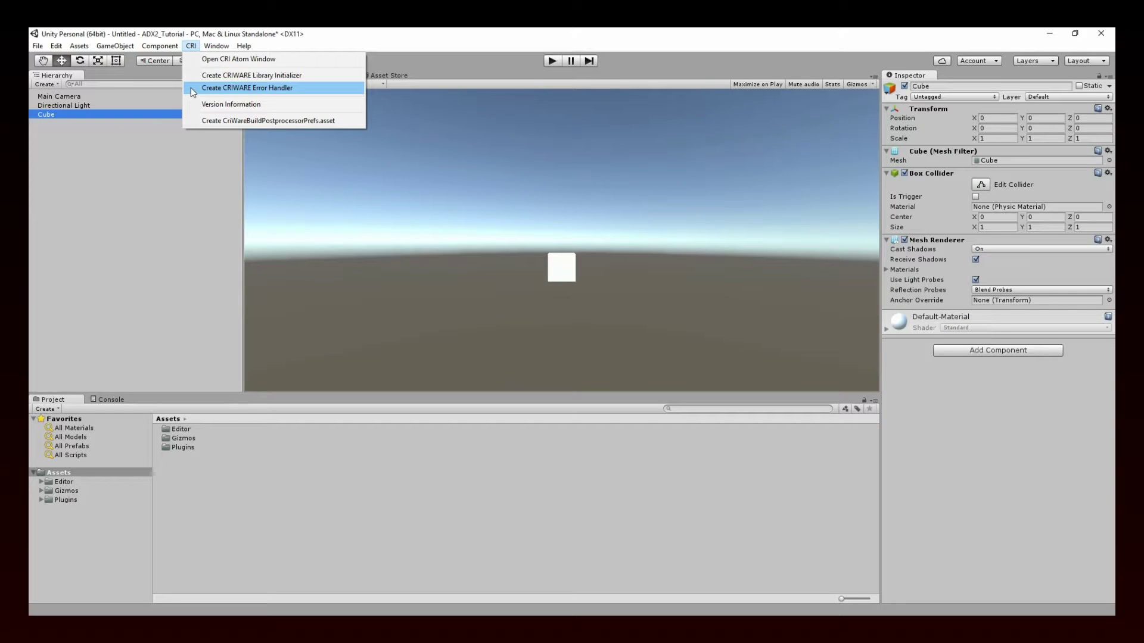
left_click(152, 182)
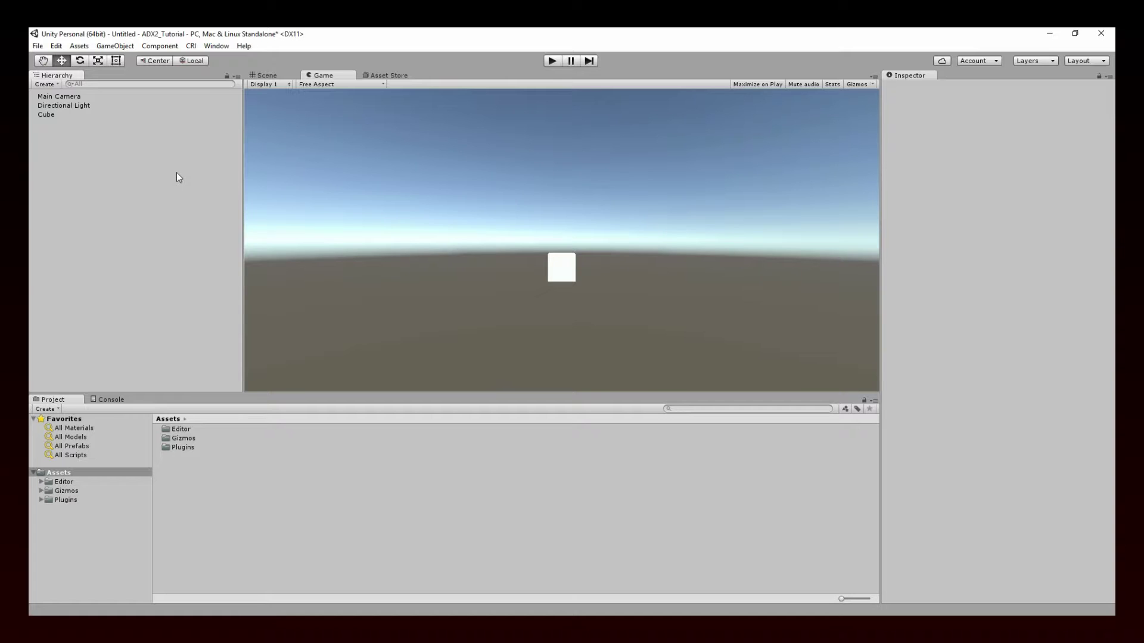
left_click(194, 48)
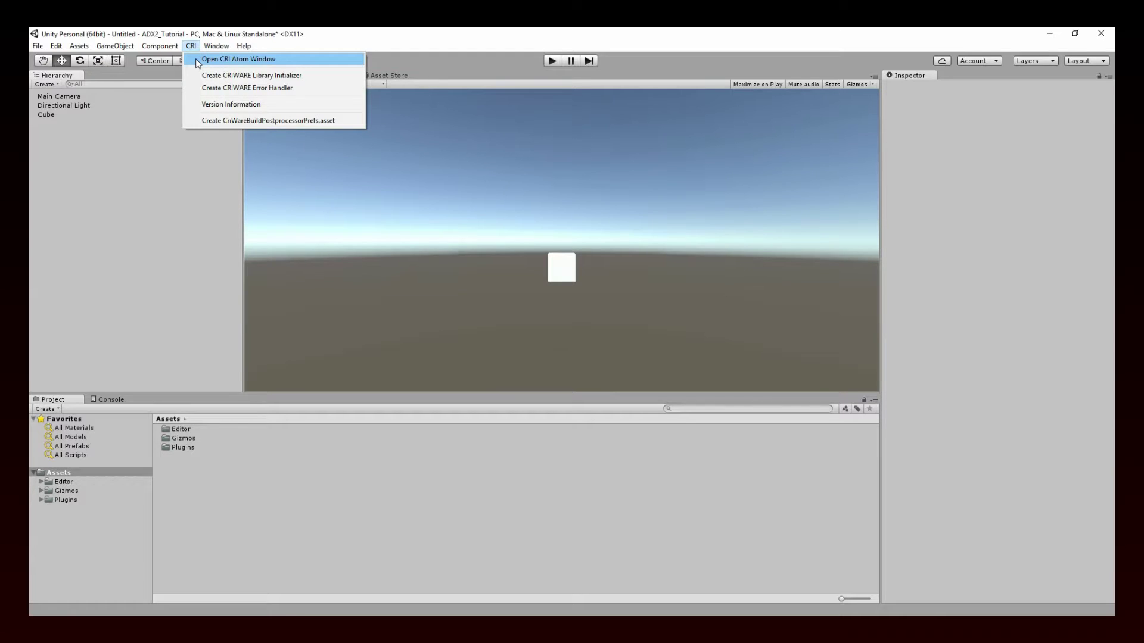
left_click(196, 58)
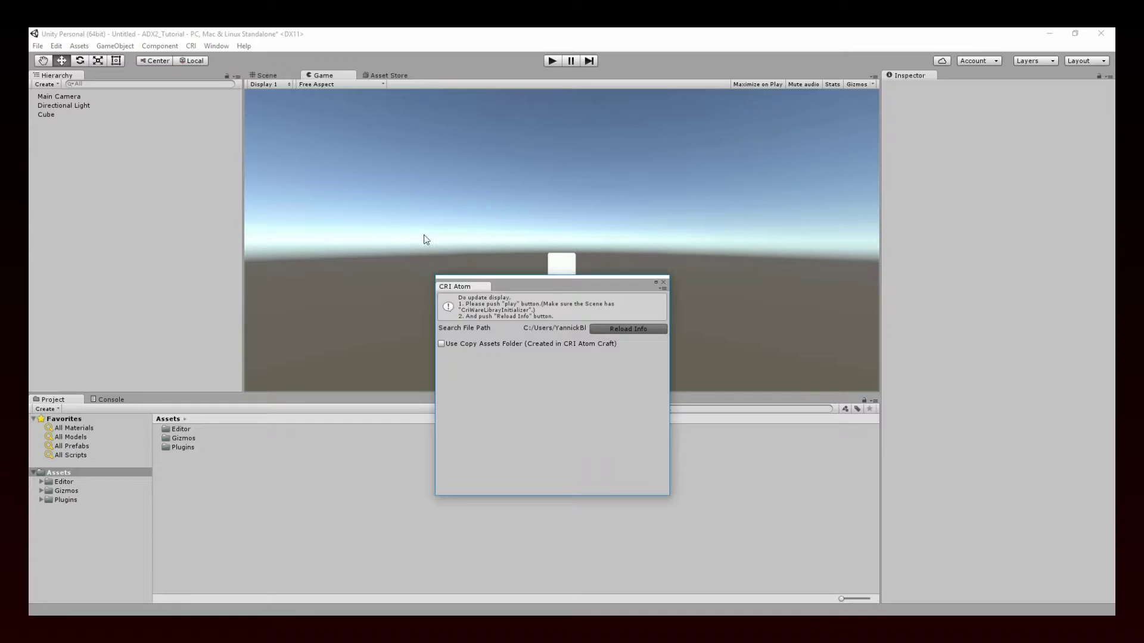
left_click_drag(505, 283, 405, 217)
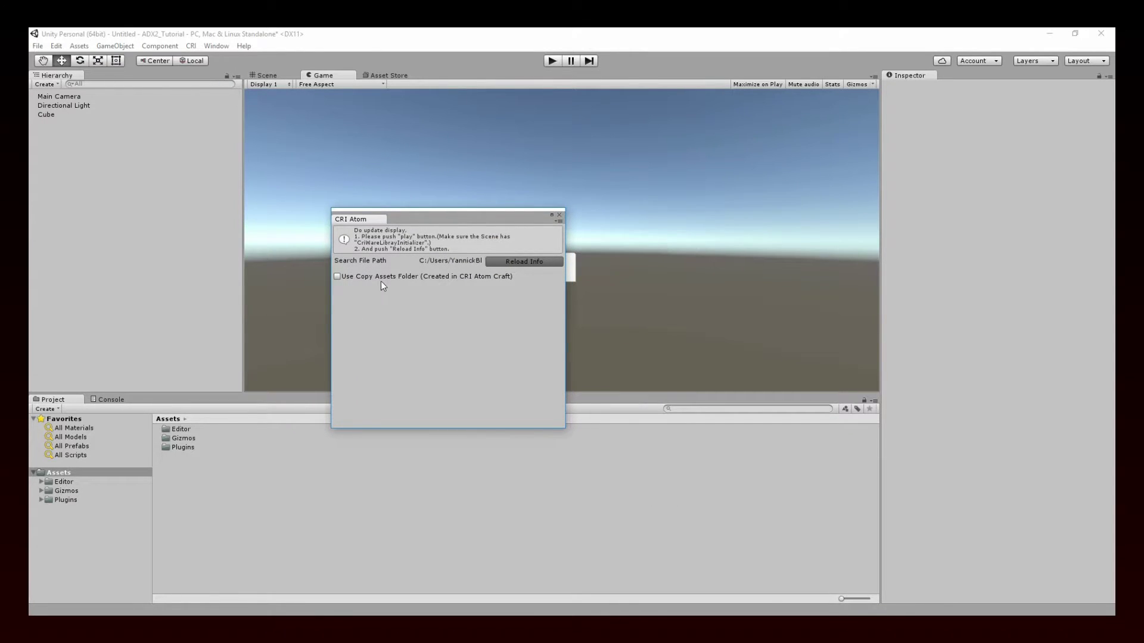
left_click(338, 277)
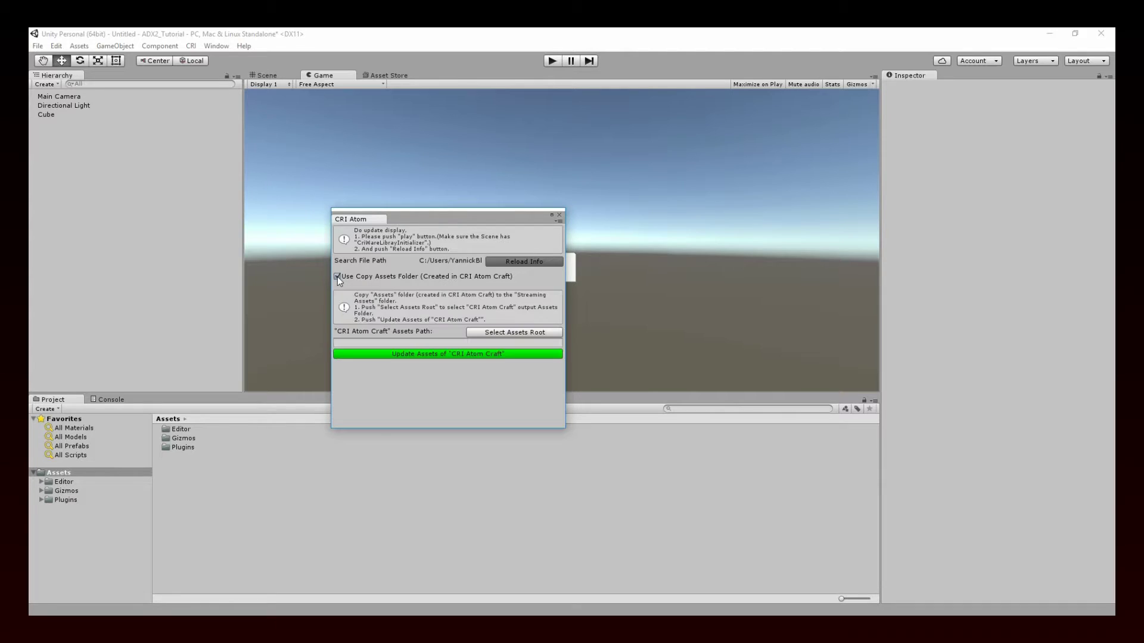
- Set the CRI Atom Craft assets root to the folder CRIWARE/Tools/ADX2/tutorials/TutorialProject/PC/Assets
left_click(549, 333)
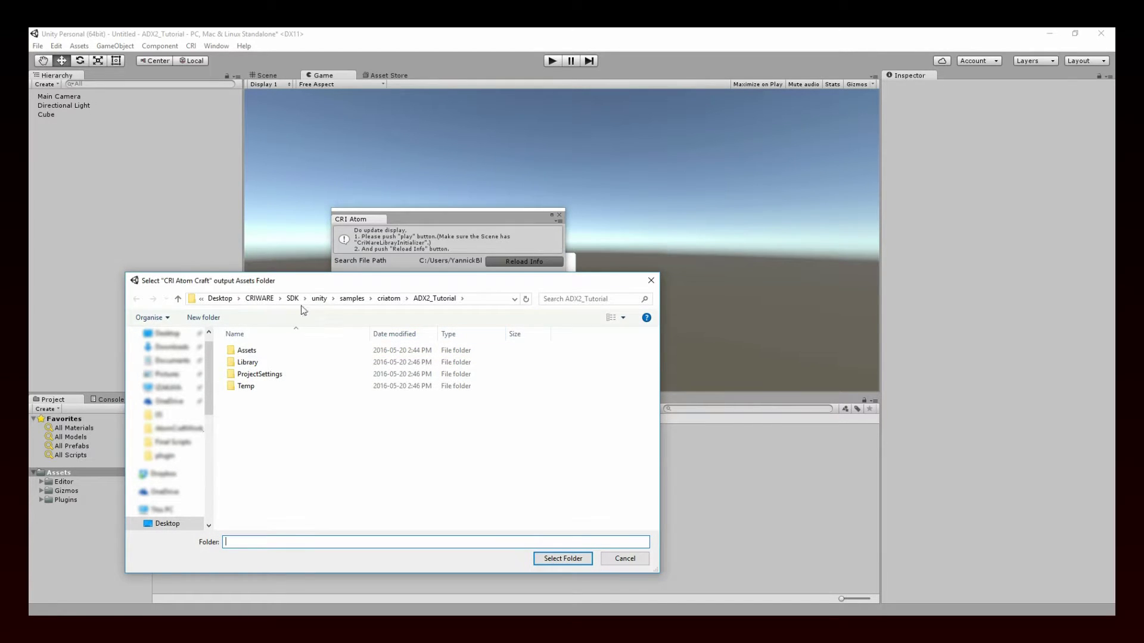
left_click(259, 298)
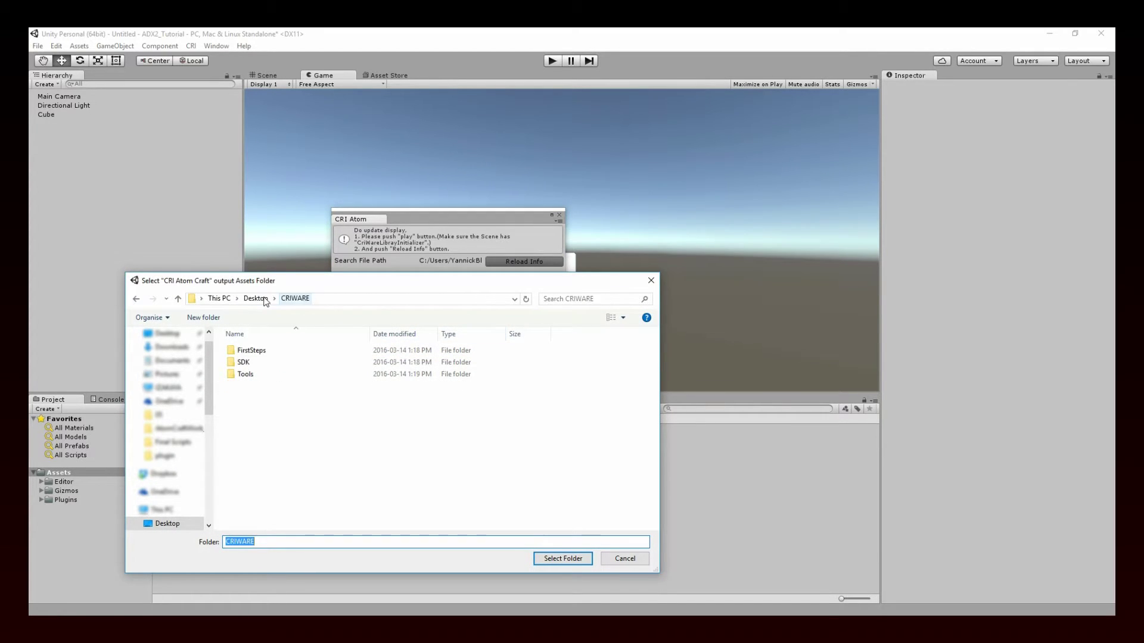
double_click(250, 374)
double_click(252, 352)
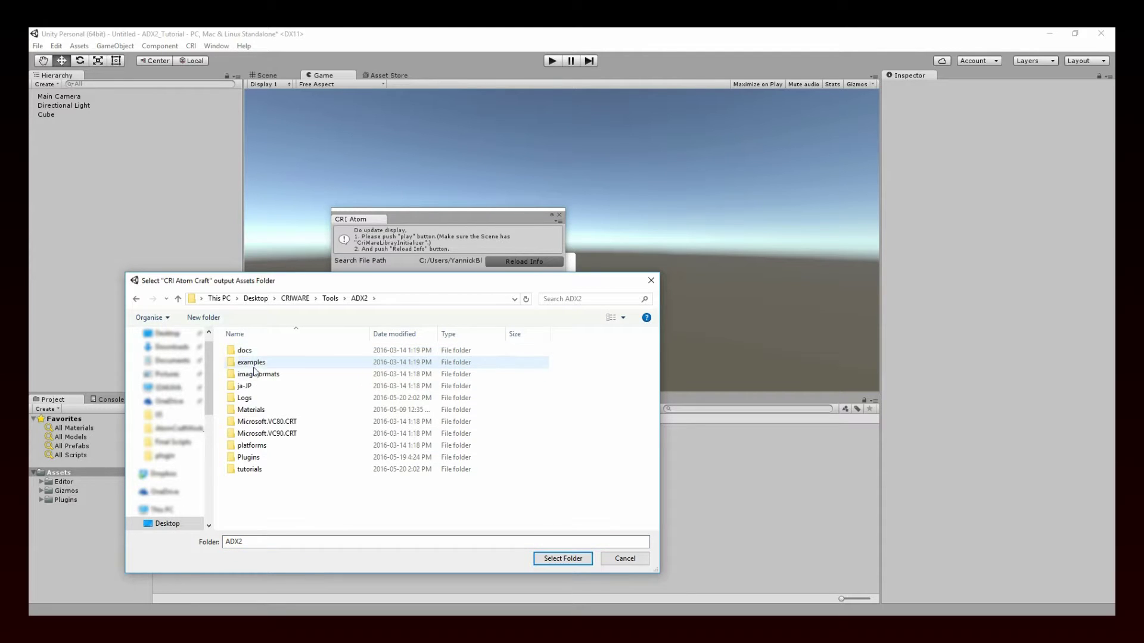
double_click(261, 471)
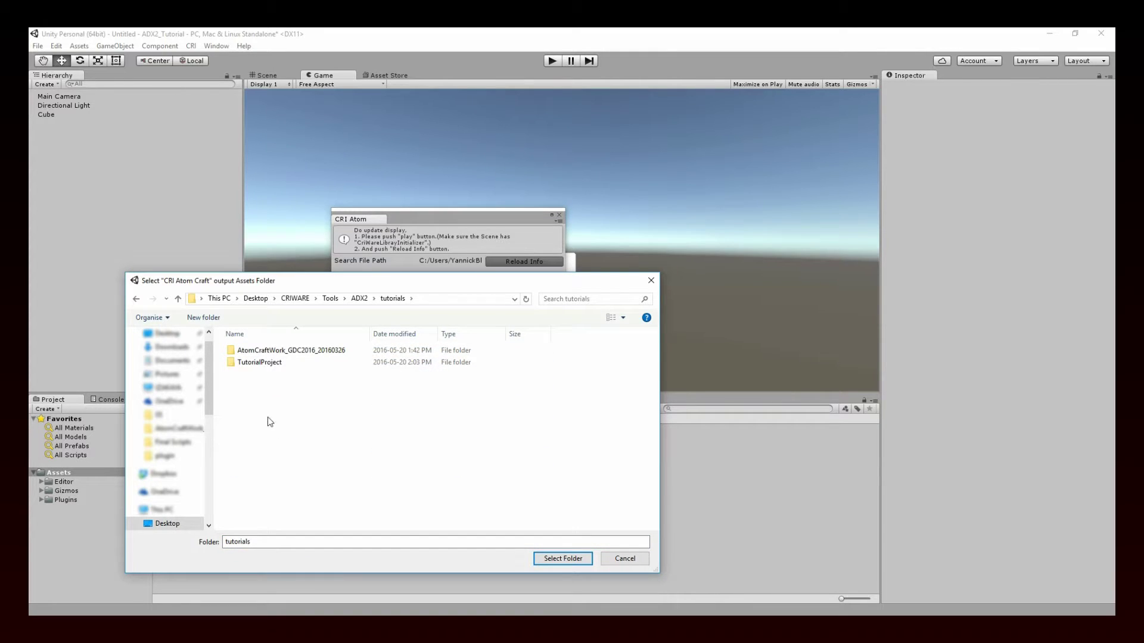
double_click(276, 363)
double_click(265, 363)
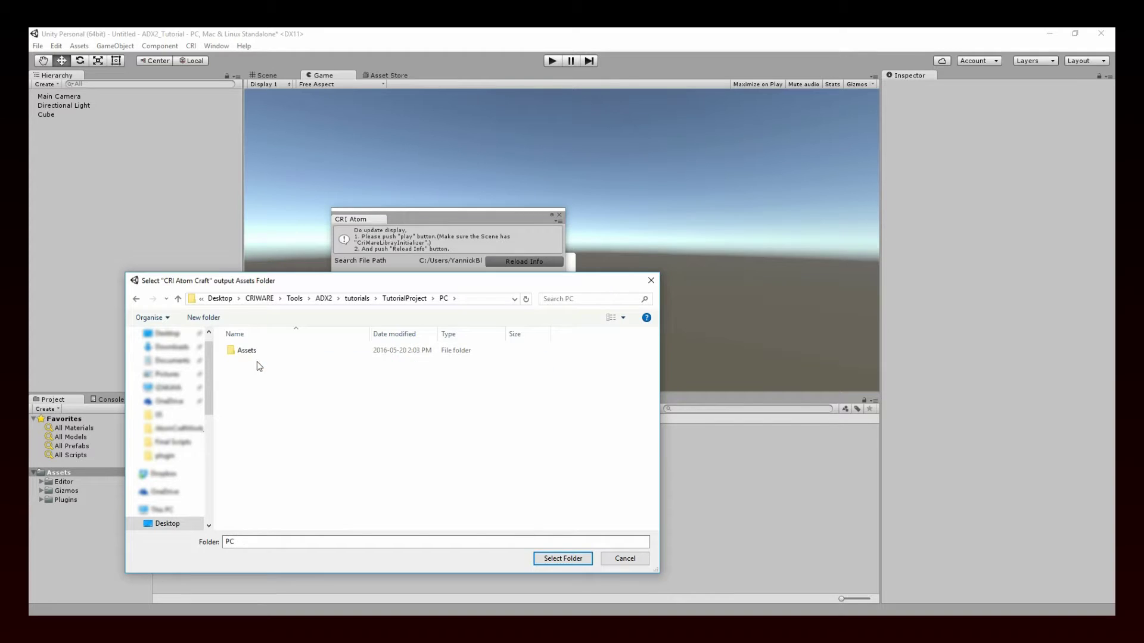
left_click(254, 352)
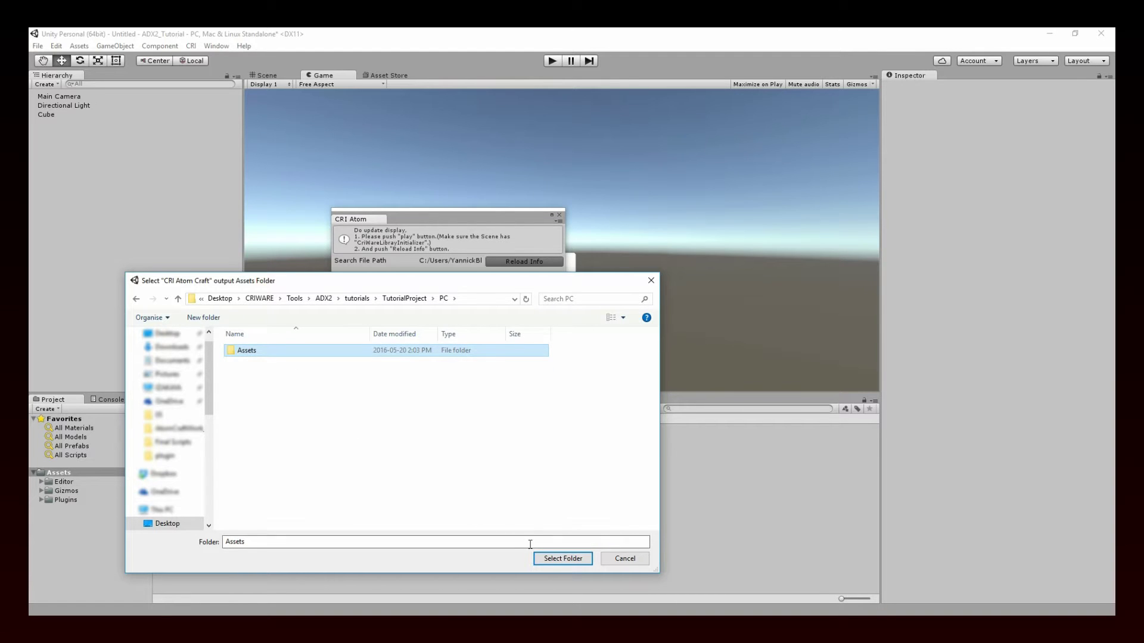
left_click(569, 560)
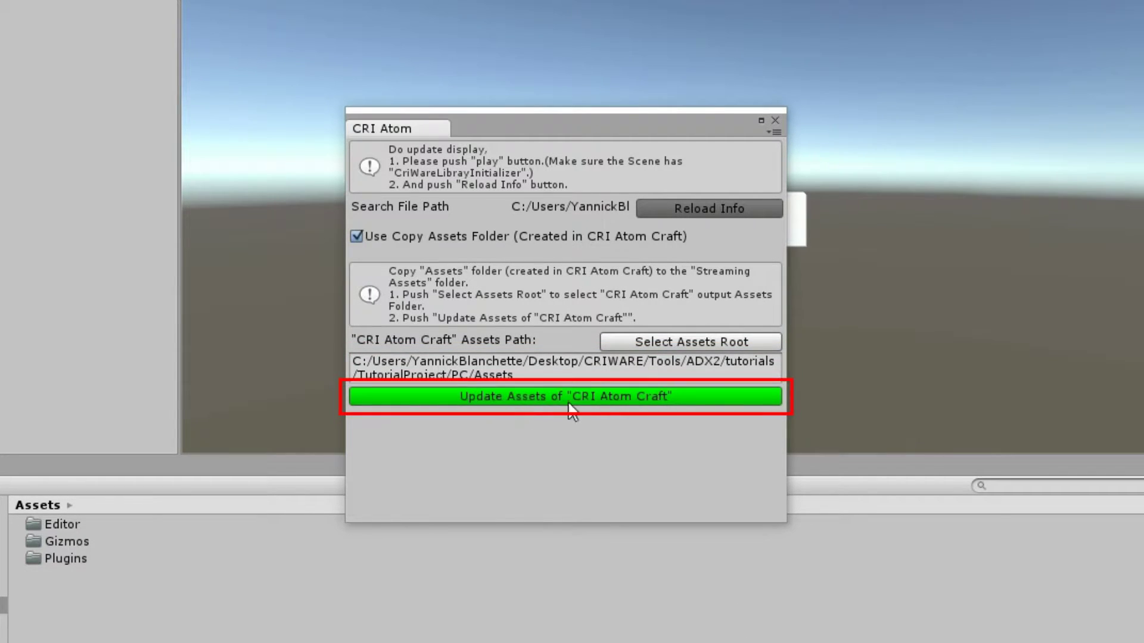
- Update the CRI Atom Craft assets in the project, close the CRI Atom window and show the StreamingAssets folder
left_click(700, 397)
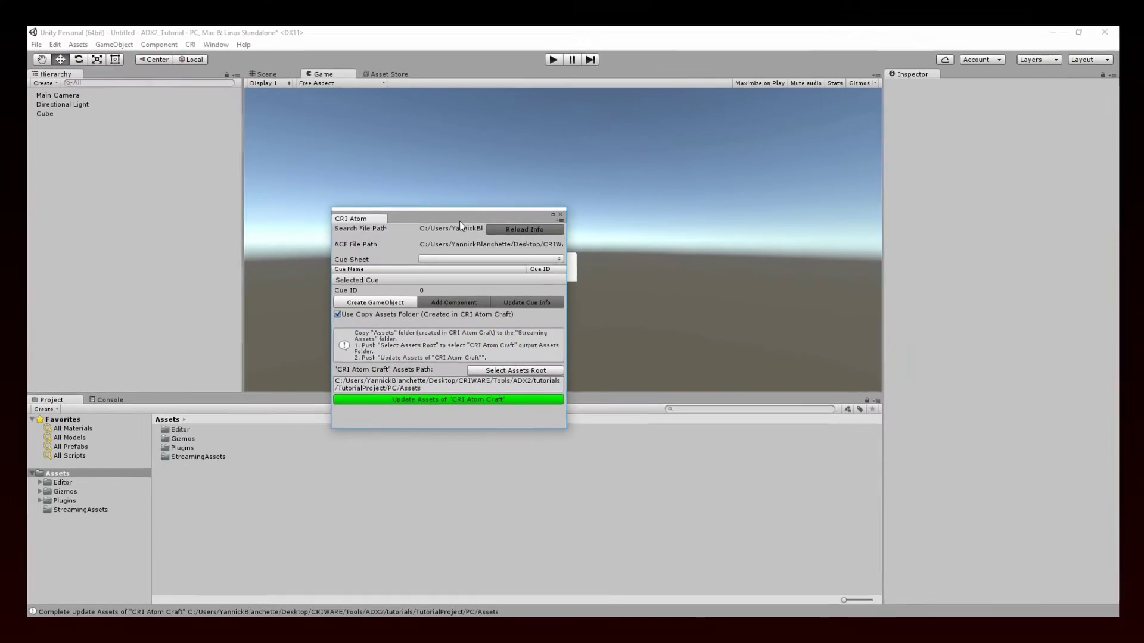
left_click_drag(459, 217, 664, 274)
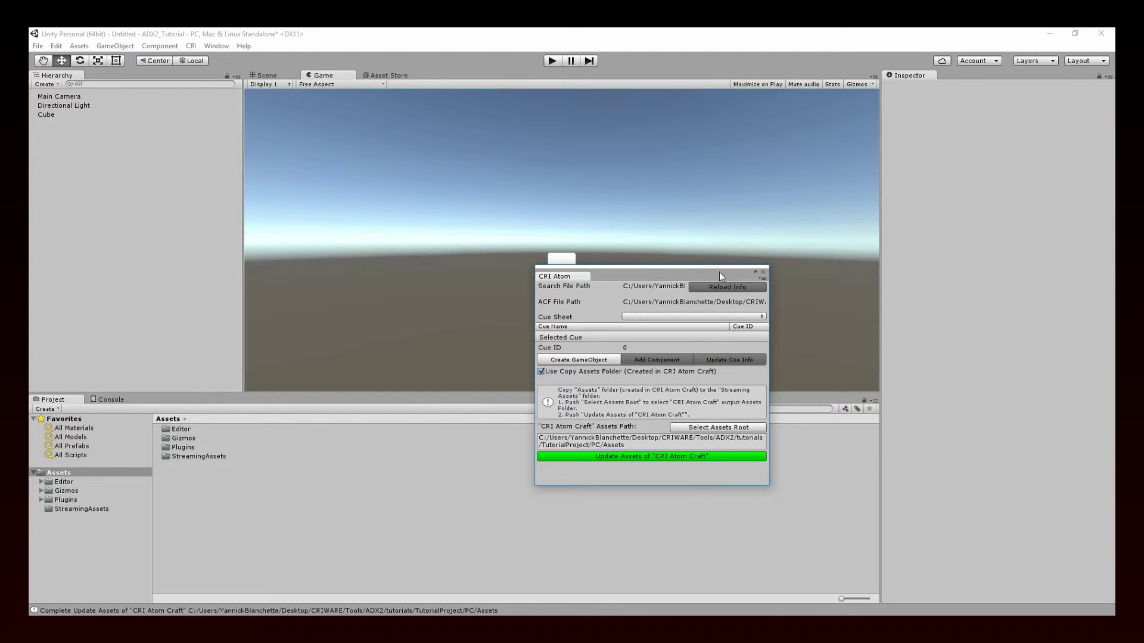
left_click(760, 270)
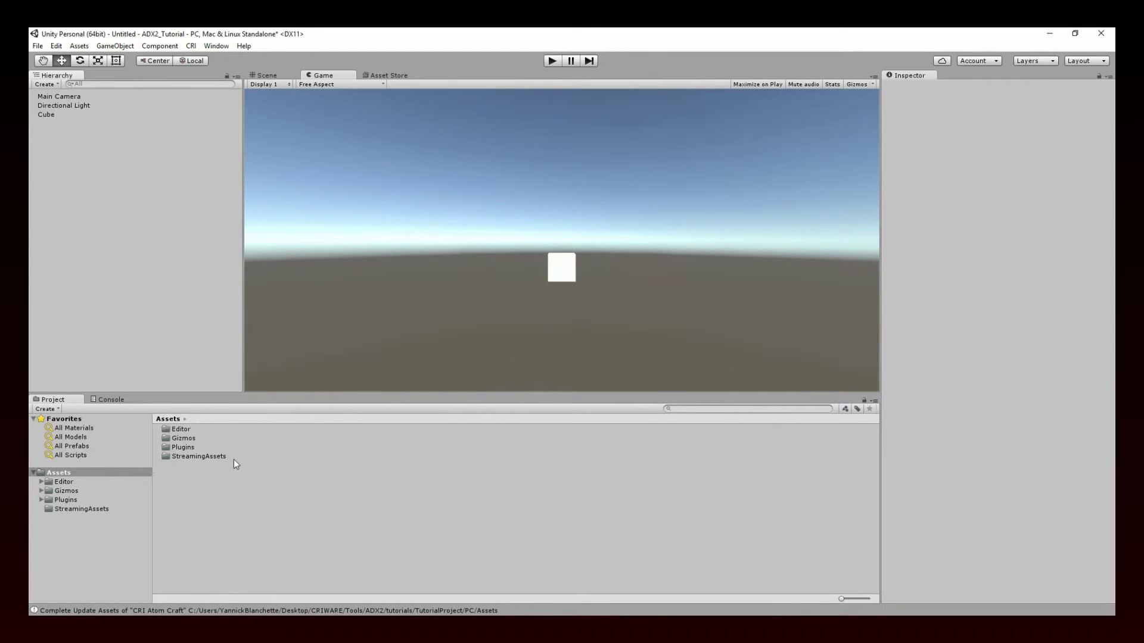
left_click(87, 510)
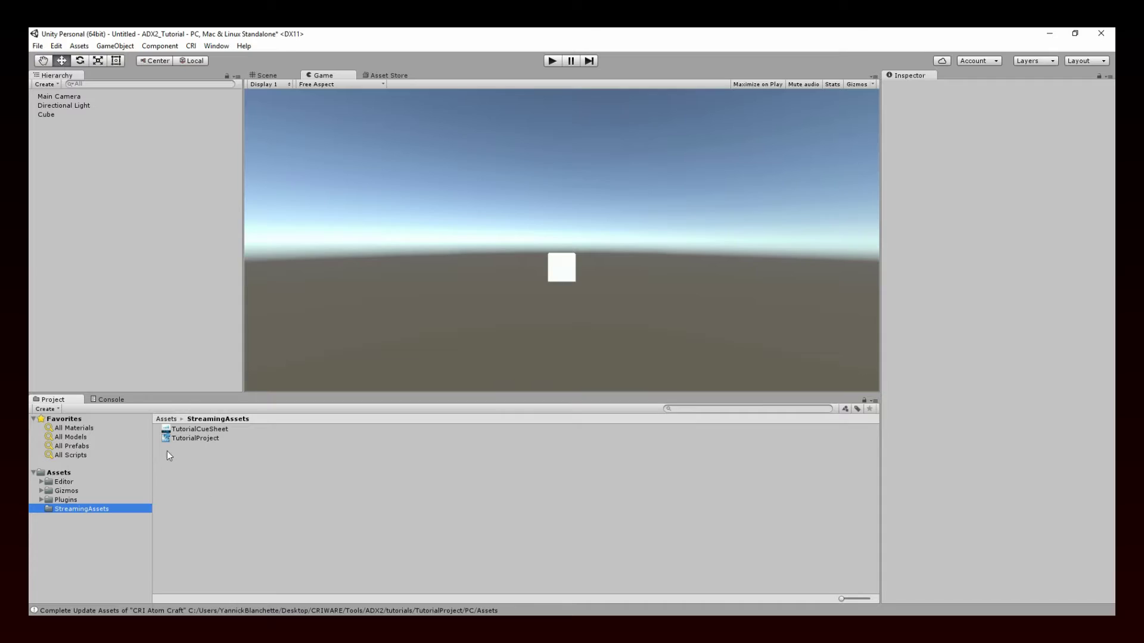
- Add a CRIWARE Library Initializer and a CRIWARE Error Handler to the scene
left_click(193, 47)
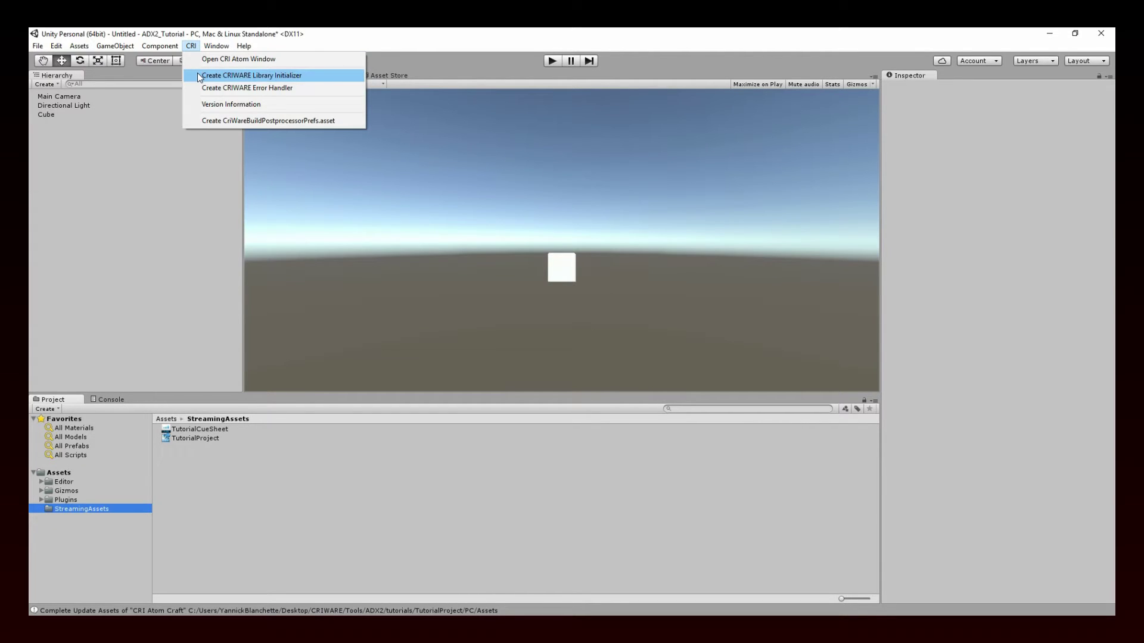
left_click(199, 77)
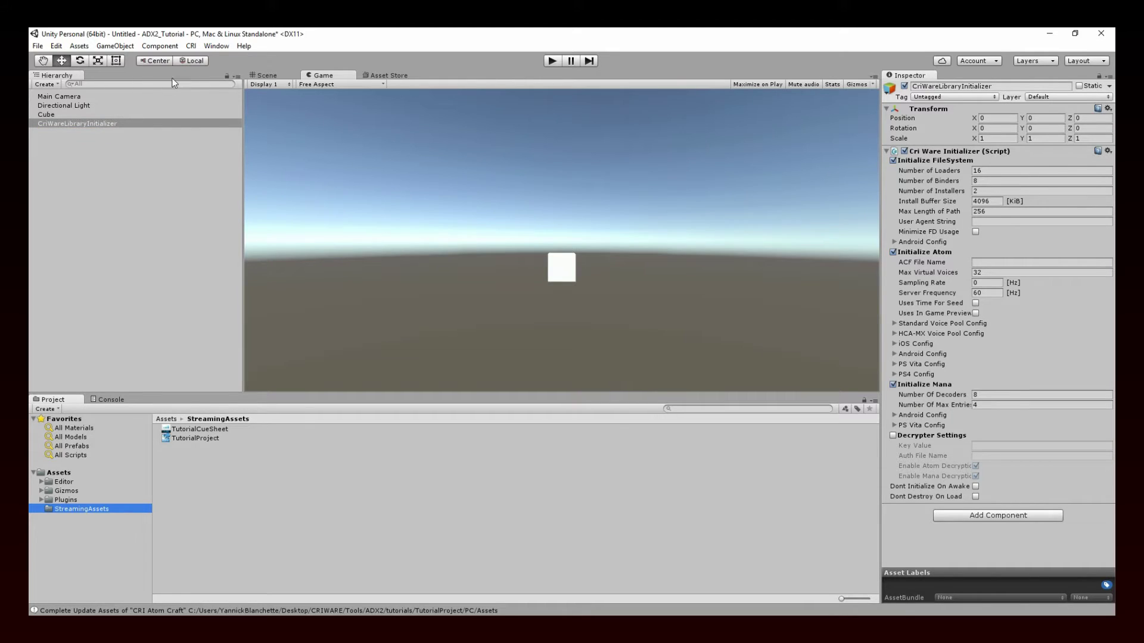
left_click(192, 46)
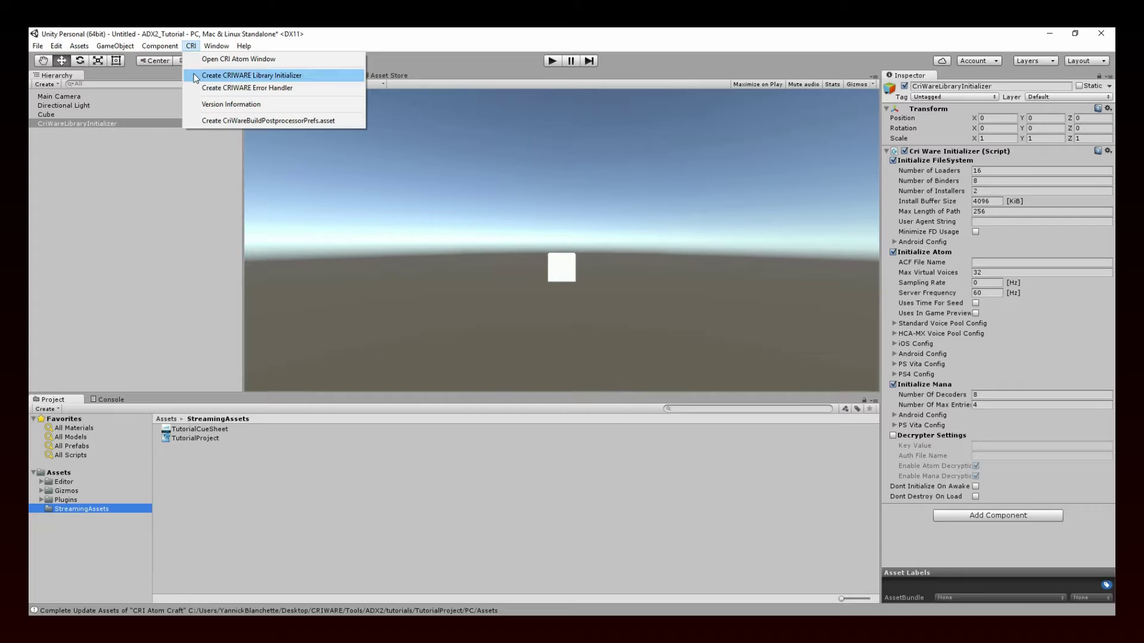
left_click(203, 87)
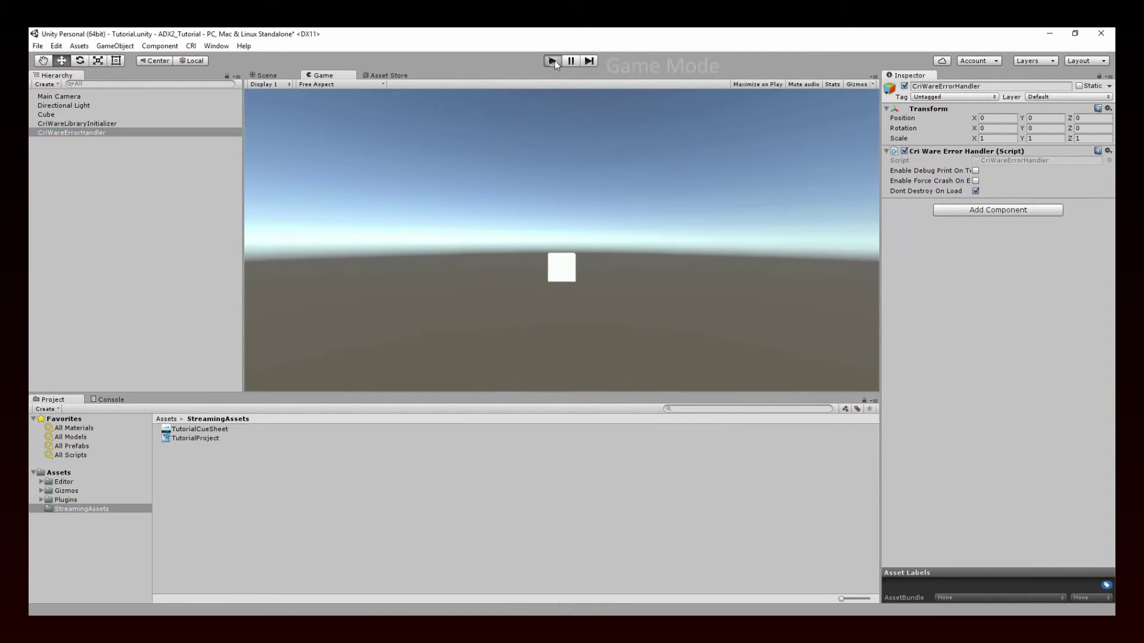
- Run the scene in play mode and reload the cue info in the CRI Atom window
left_click(553, 61)
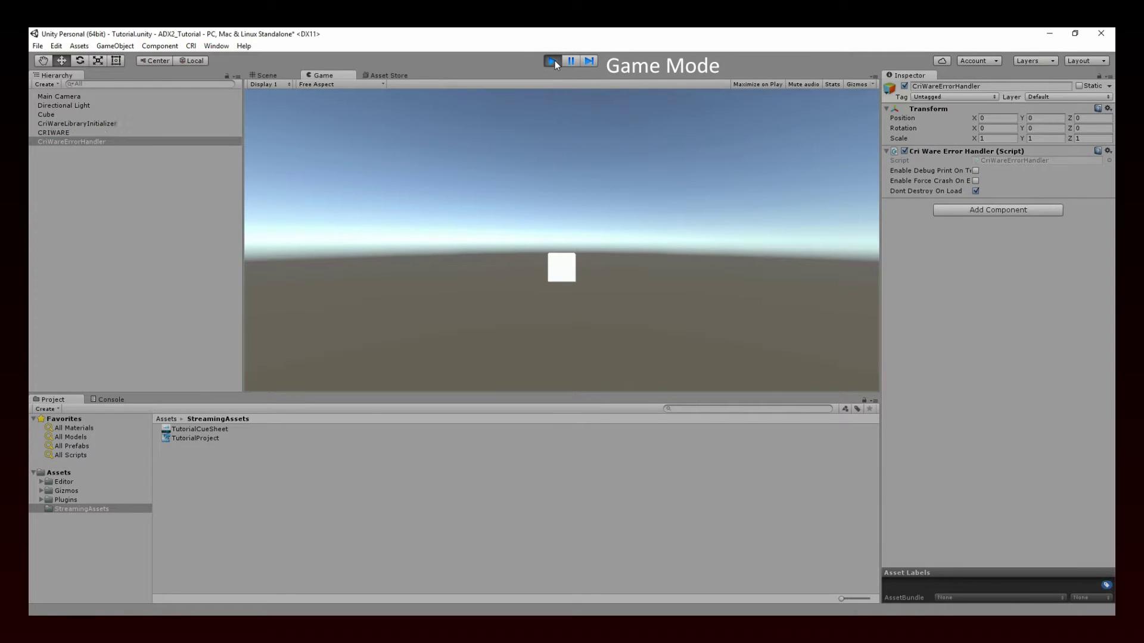
left_click(194, 47)
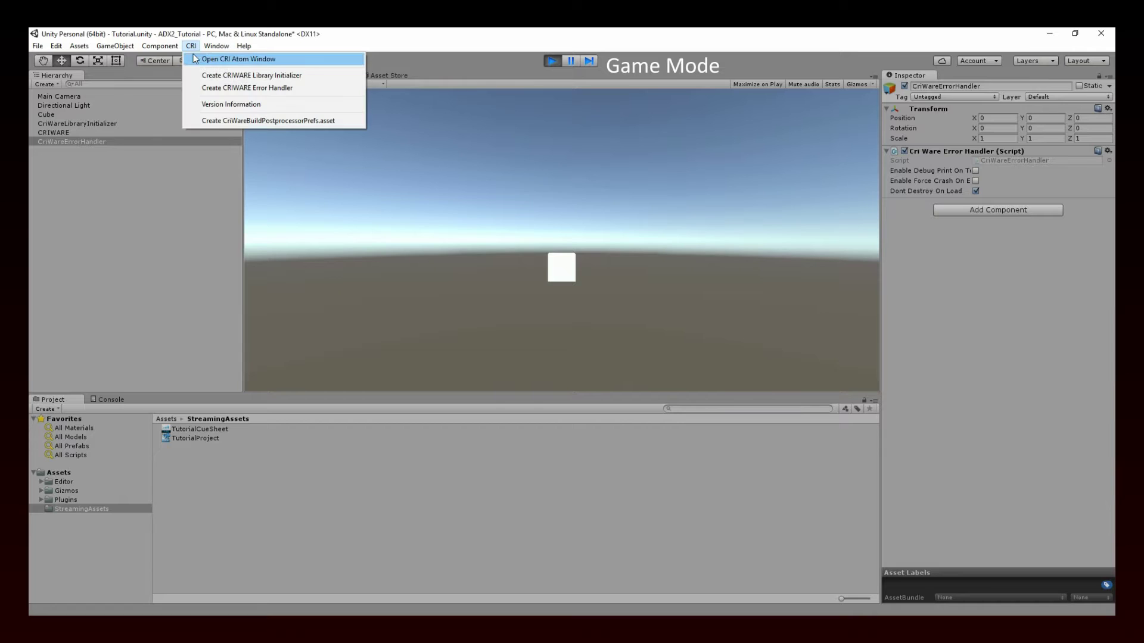
left_click(194, 55)
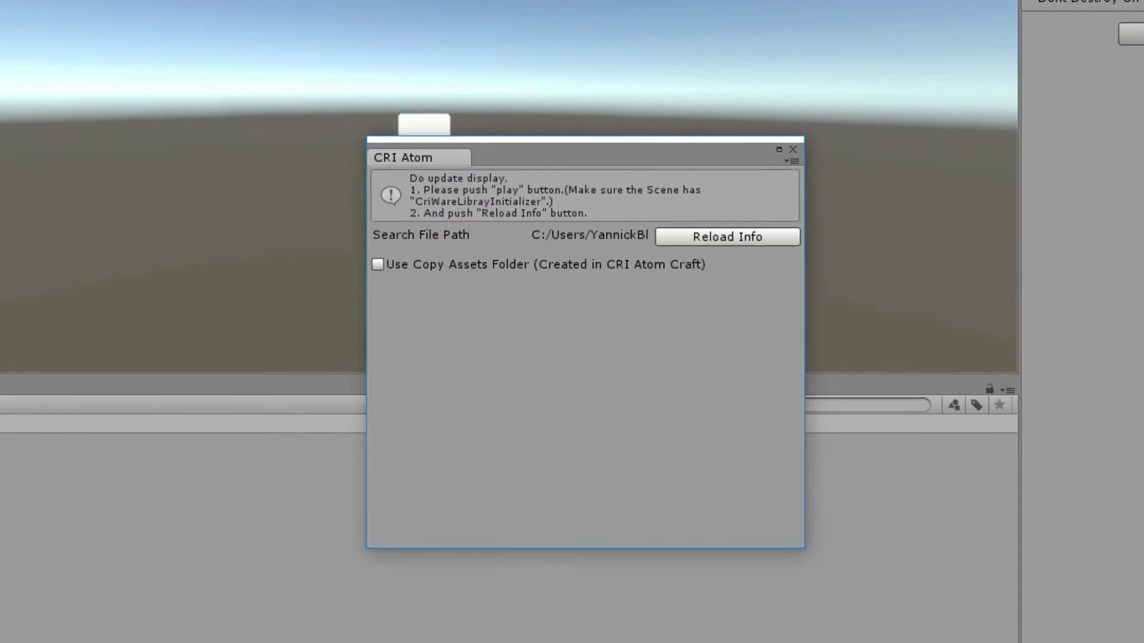
left_click(778, 237)
- Select the heli_Loop cue of TutorialCueSheet and, with play mode stopped, create a GameObject from it
left_click(634, 231)
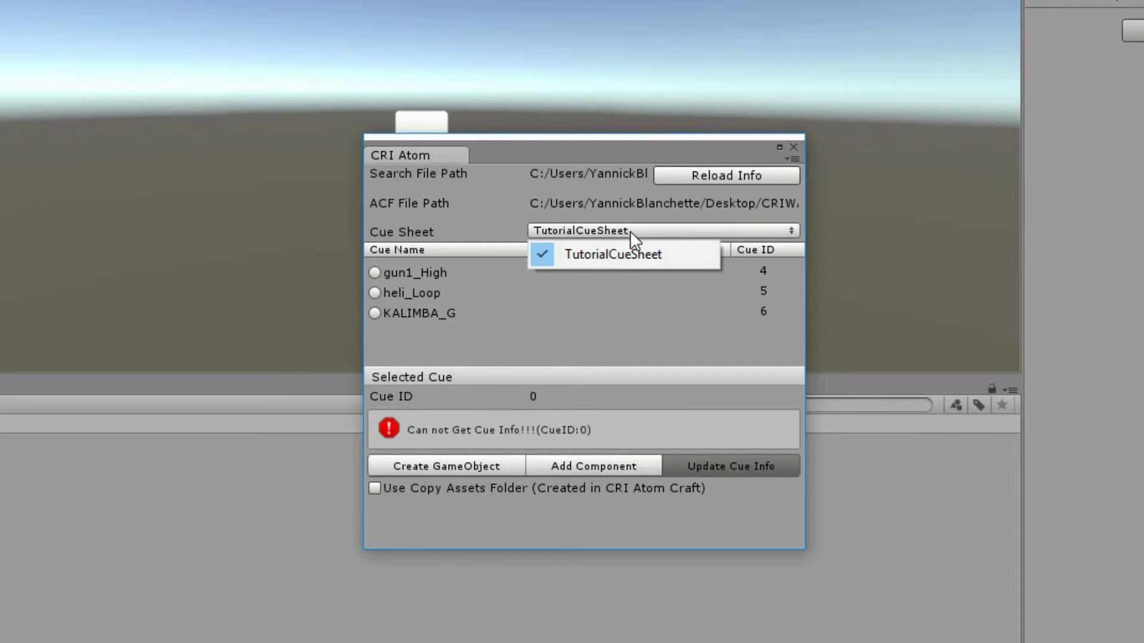
left_click(623, 256)
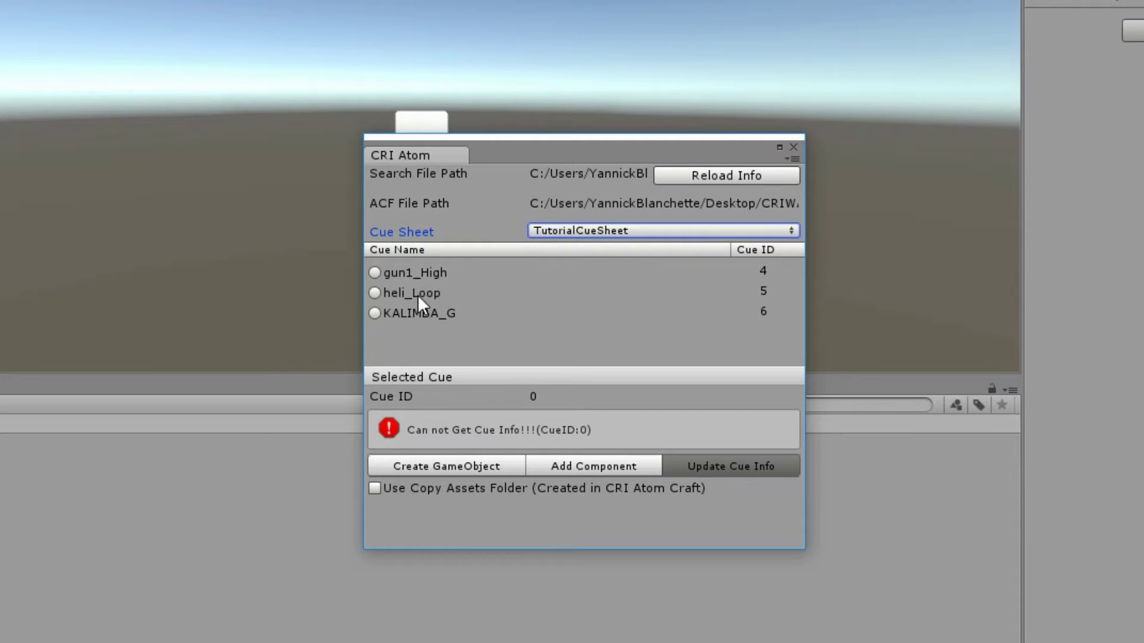
left_click(375, 292)
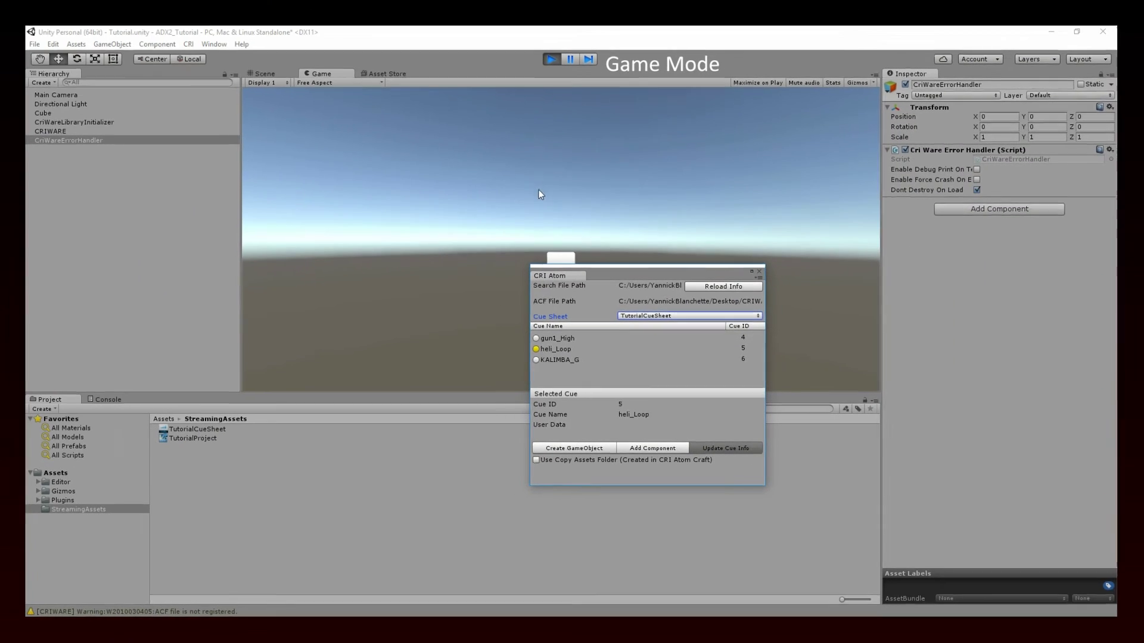
left_click(553, 60)
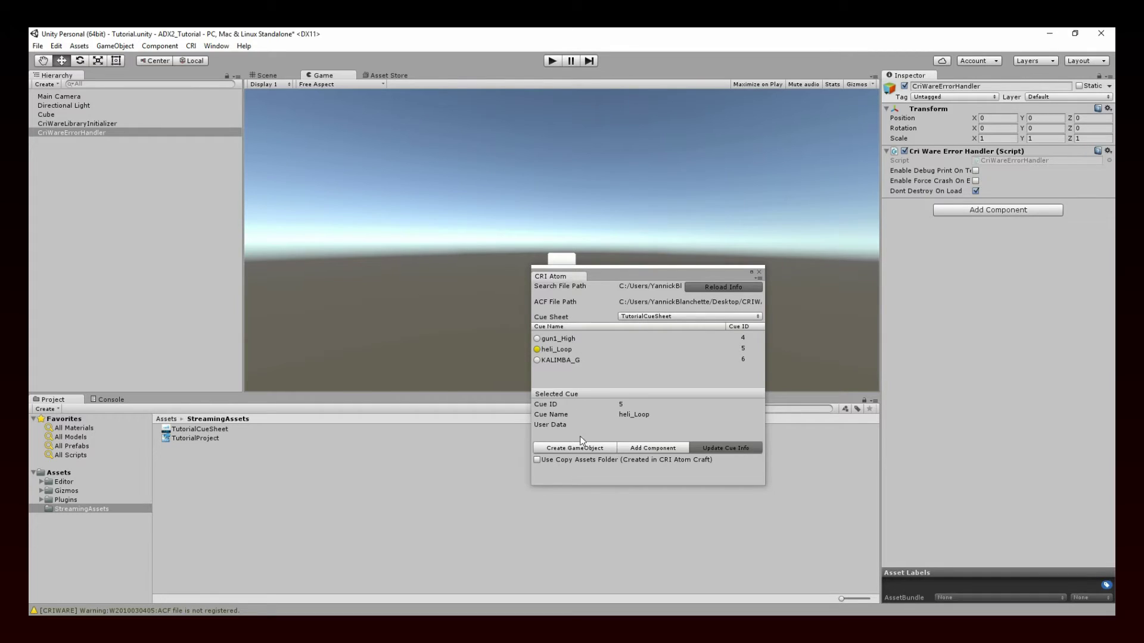
left_click(600, 453)
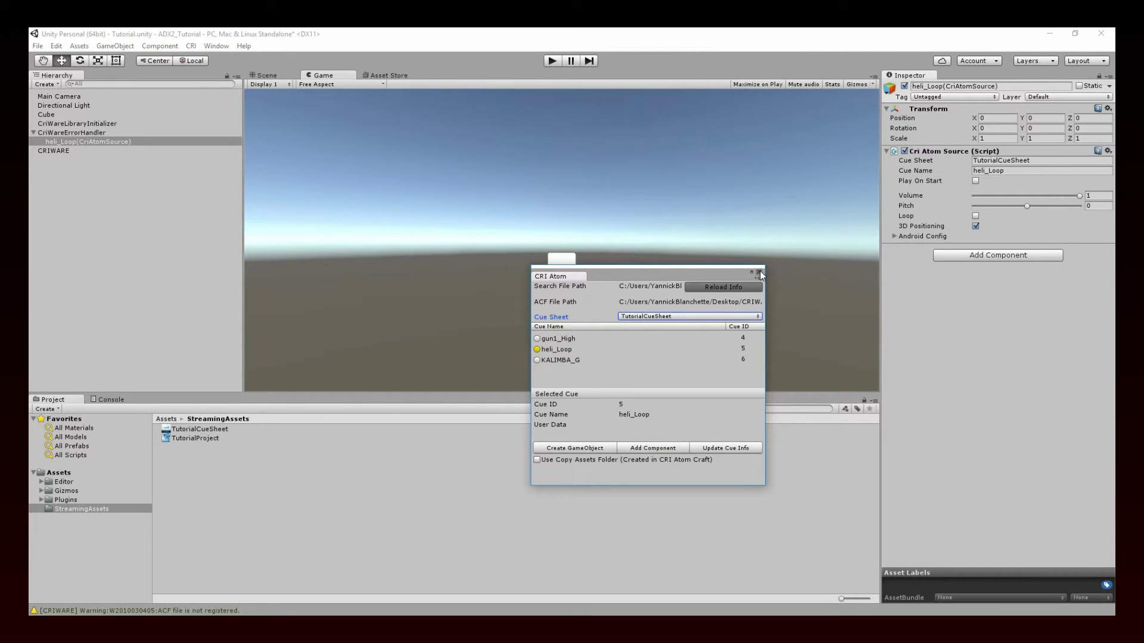
- Move the heli_Loop source out of CriWareErrorHandler to the hierarchy's root level and enable its Play On Start with 3D Positioning off
left_click(760, 271)
left_click_drag(95, 142, 87, 129)
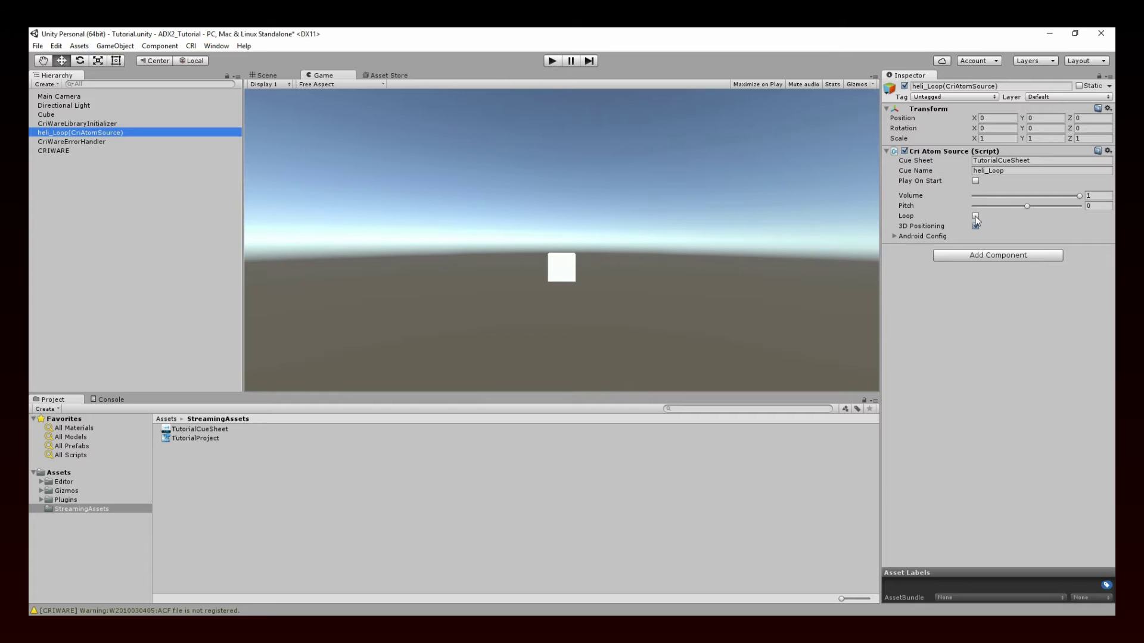
left_click(977, 182)
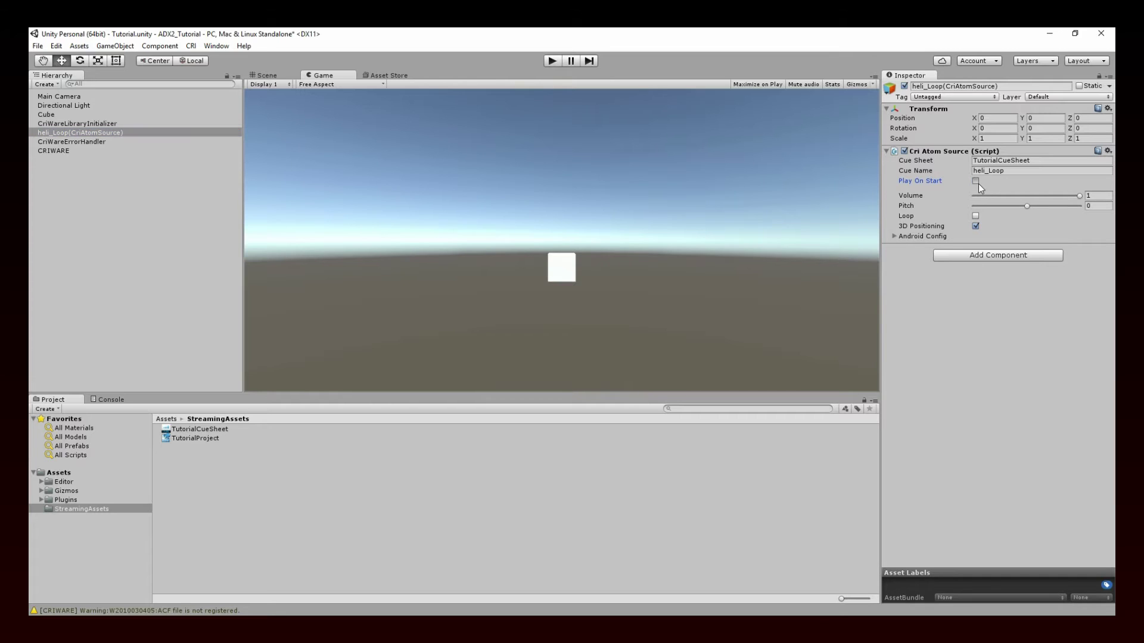
left_click(975, 227)
- Save the scene and test the heli_Loop sound in play mode, stopping playback at the end
left_click(38, 45)
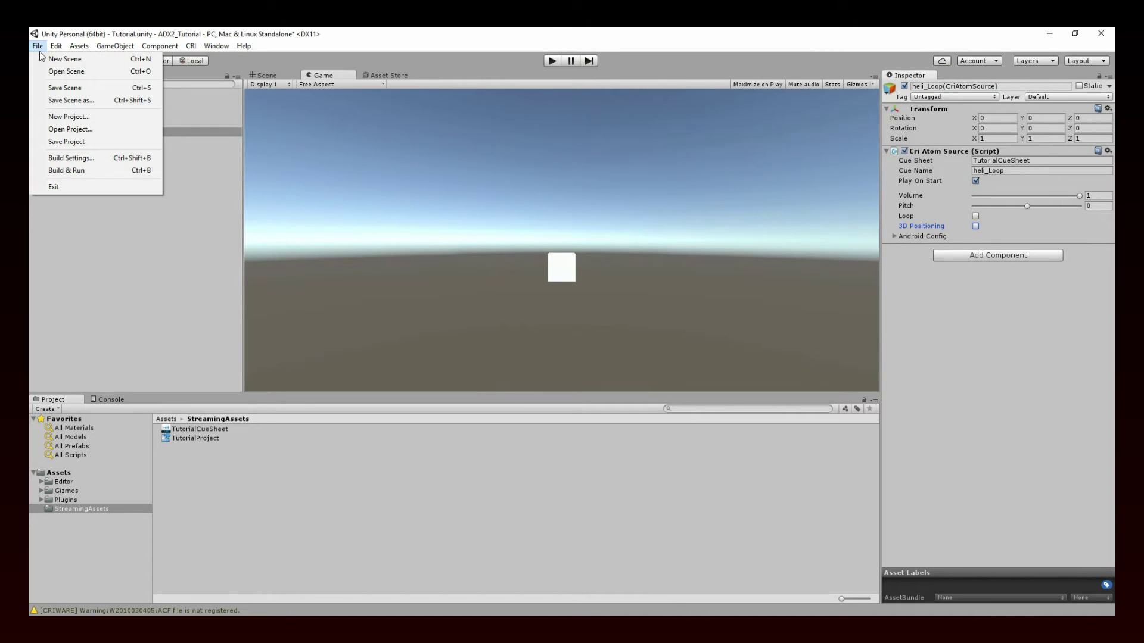
left_click(67, 88)
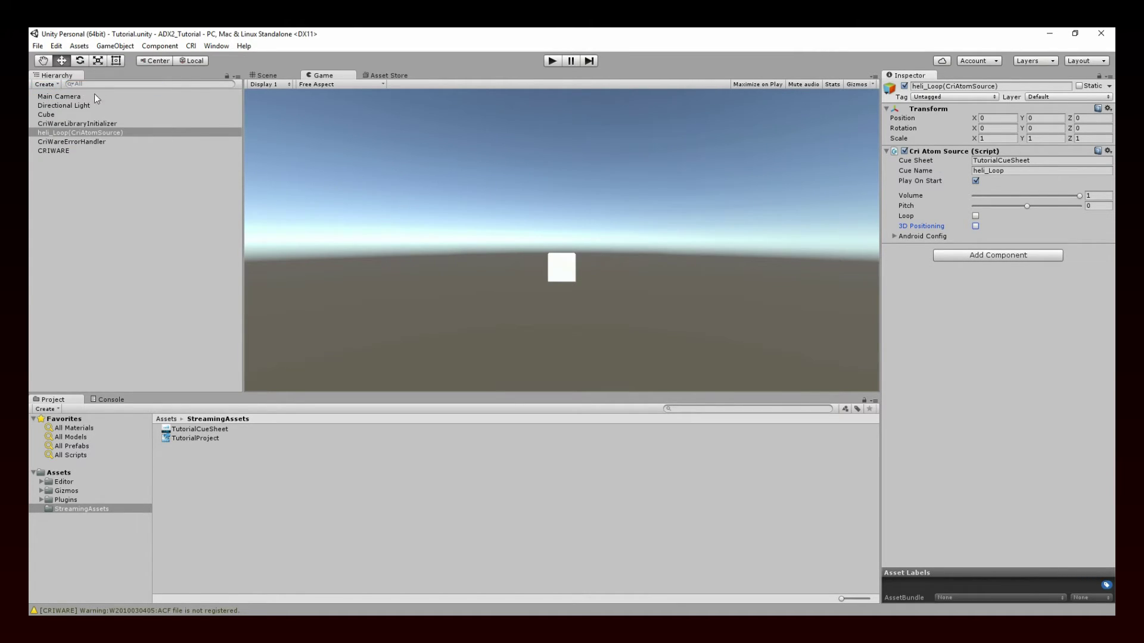
left_click(552, 61)
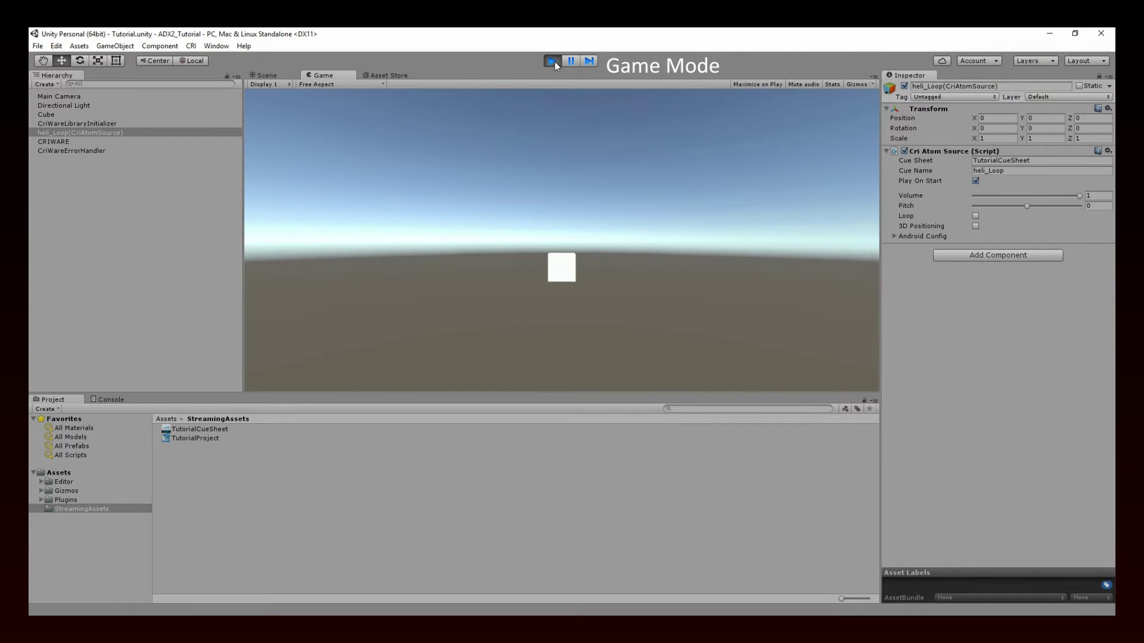
left_click(552, 61)
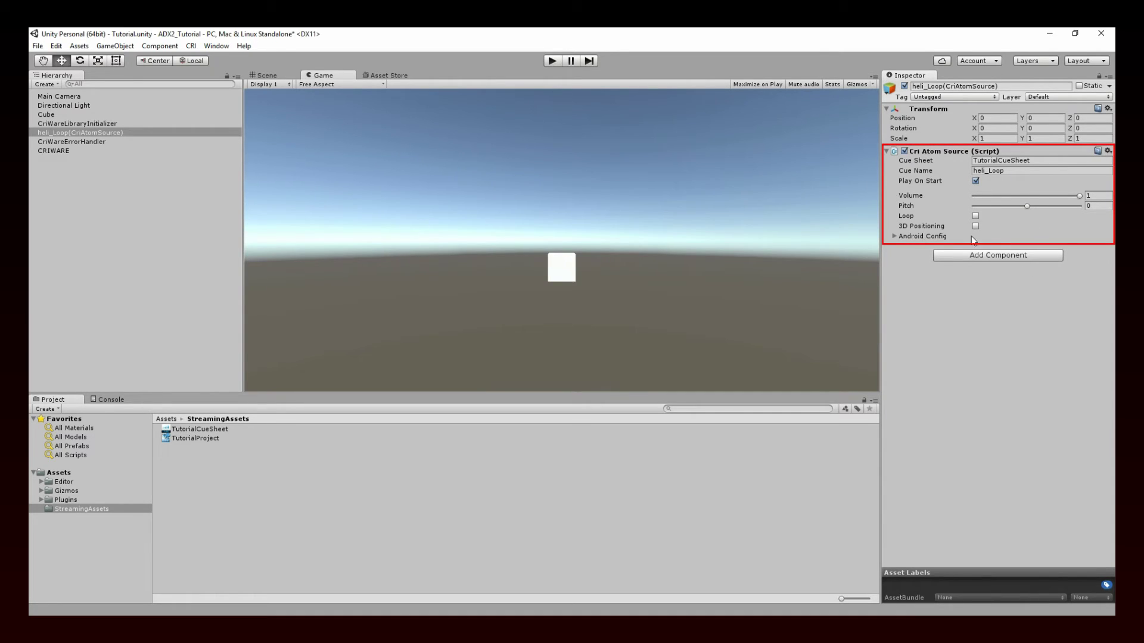
- Set the heli_Loop source's pitch to about 583 and test the sound in play mode
left_click(1053, 206)
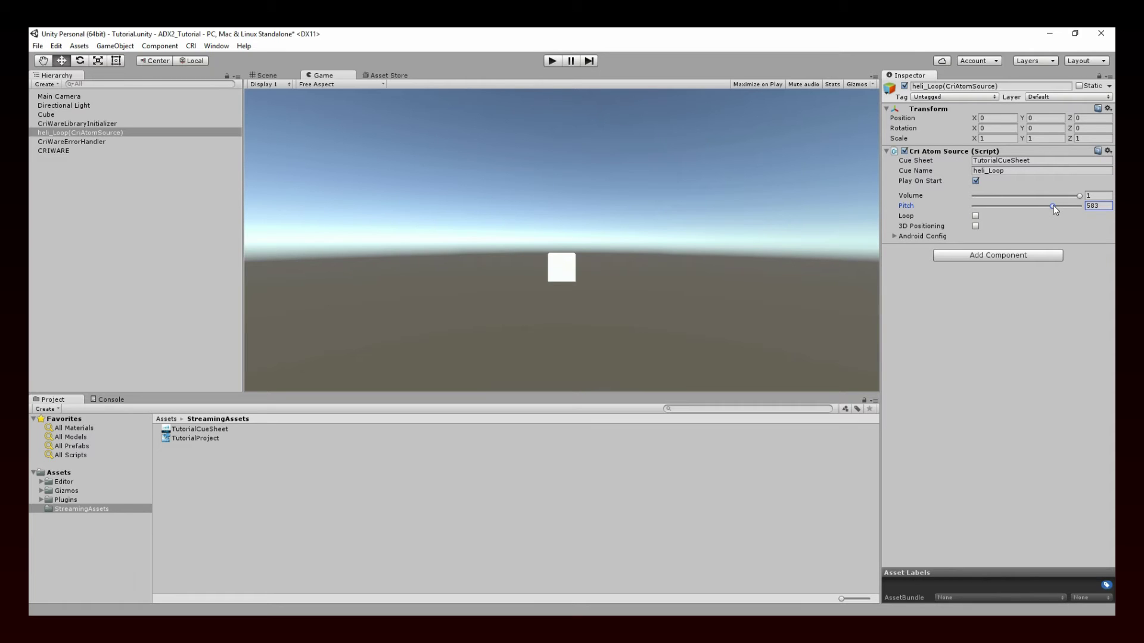
left_click(552, 61)
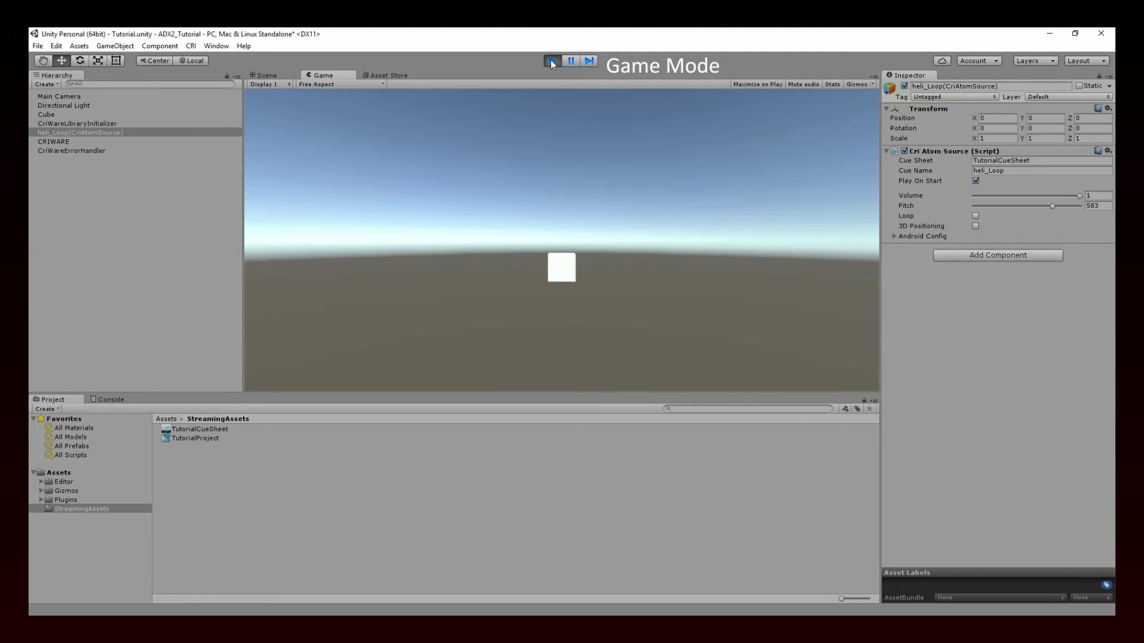
left_click(551, 62)
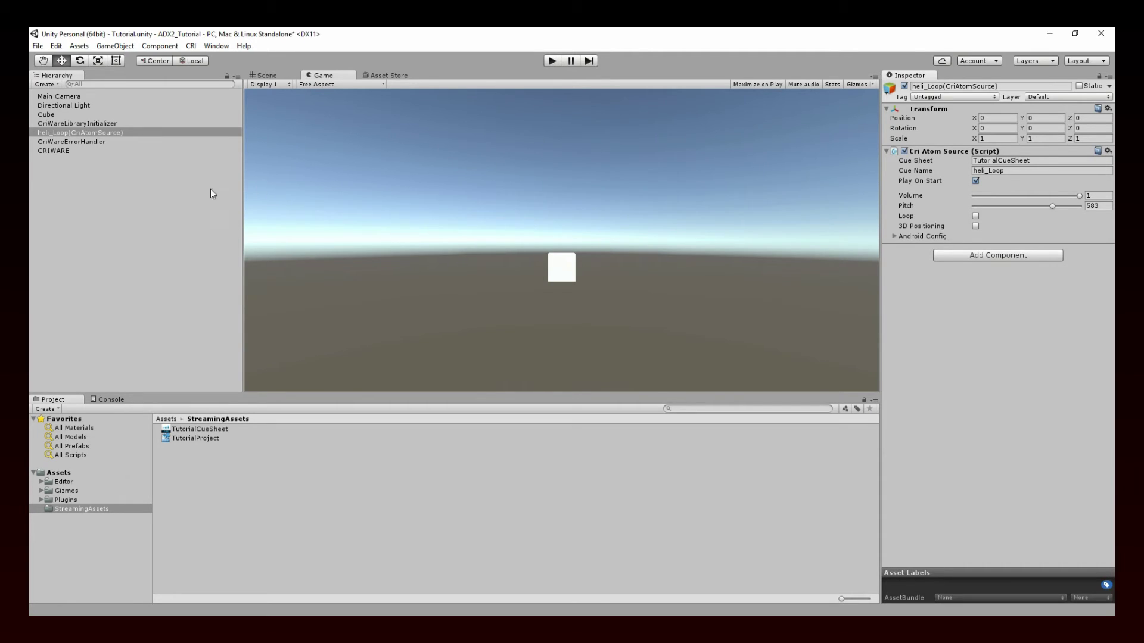
- Add a CRI Atom Source component from the CRIWARE category to the Cube
left_click(50, 115)
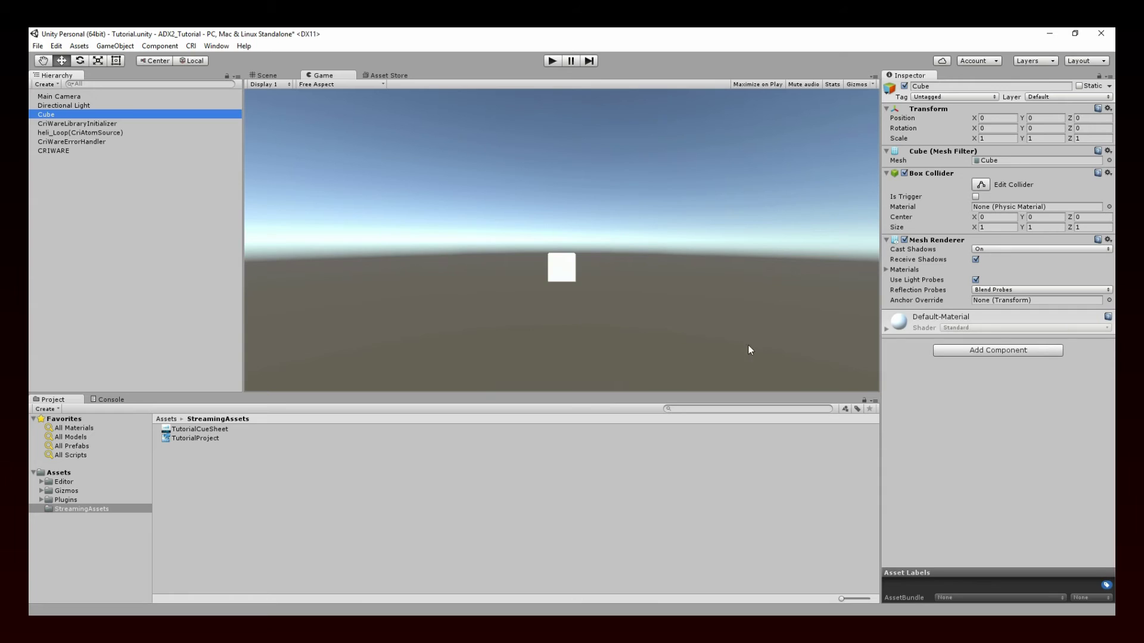
left_click(943, 352)
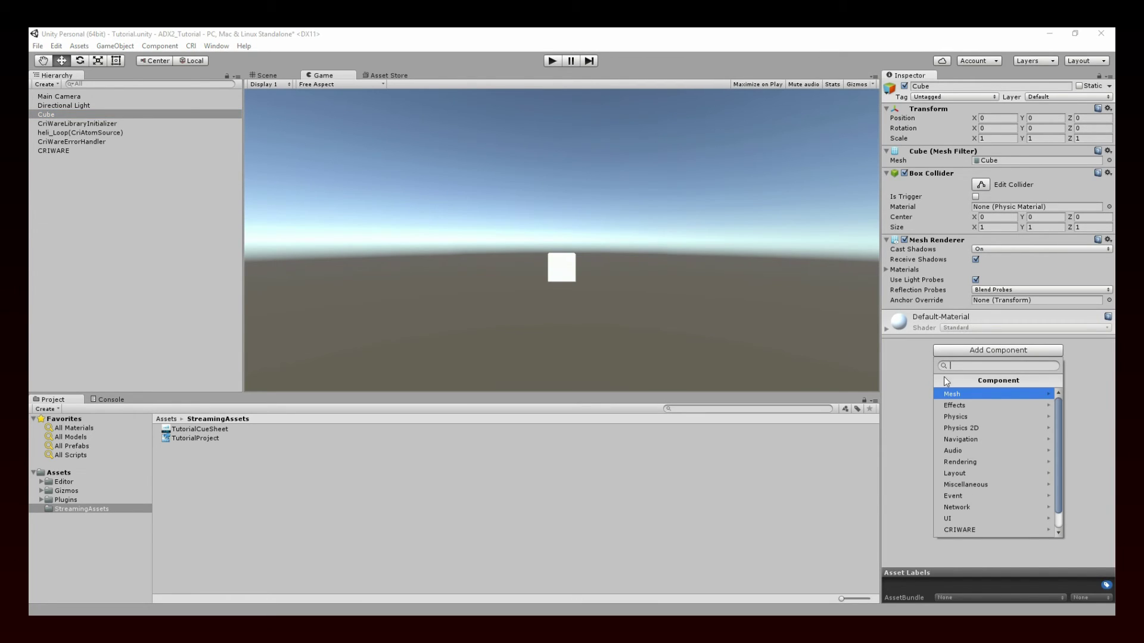
left_click(992, 528)
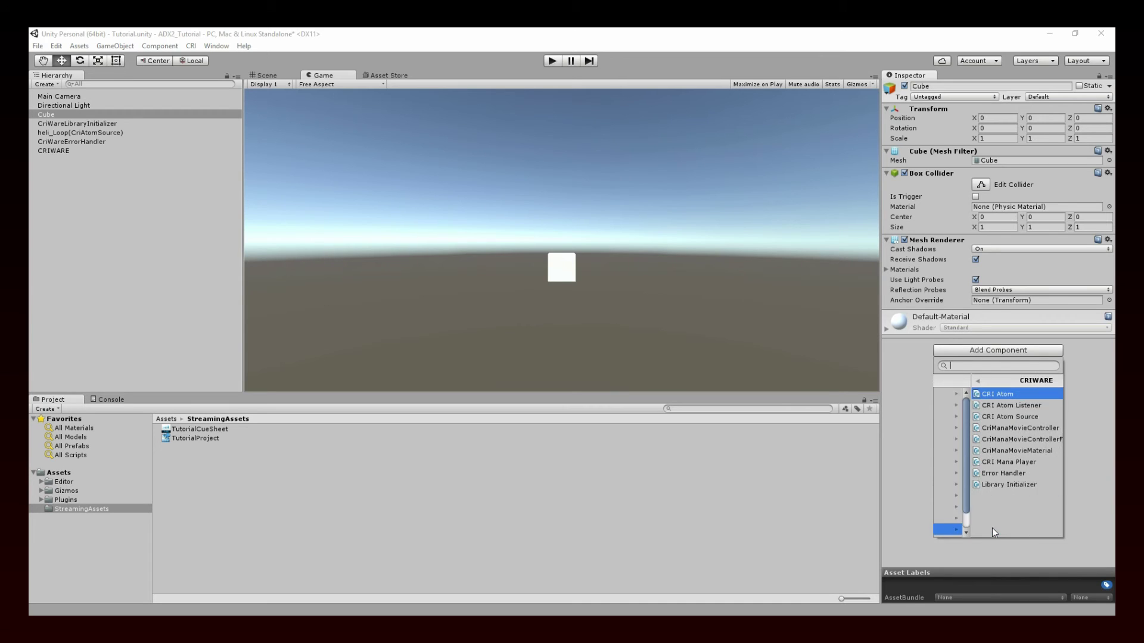
left_click(995, 417)
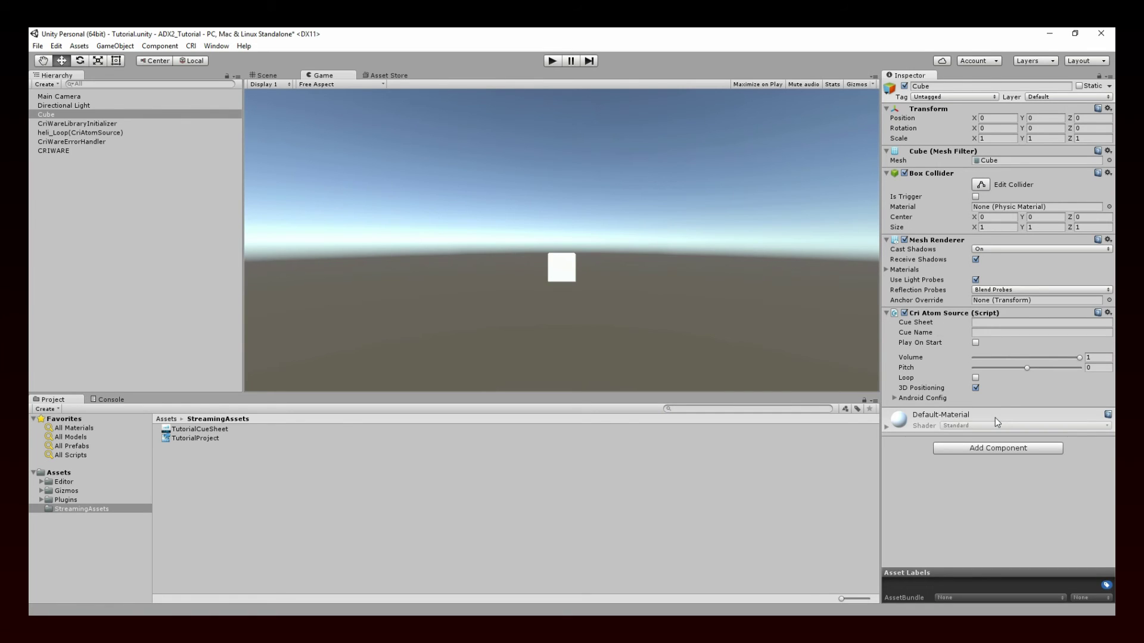
- Set the Cube's Atom Source to cue gun1_High of TutorialCueSheet with Play On Start on and 3D Positioning off, and test it in play mode
left_click(994, 323)
type("TutorialCueSheet")
left_click(1007, 334)
left_click(977, 342)
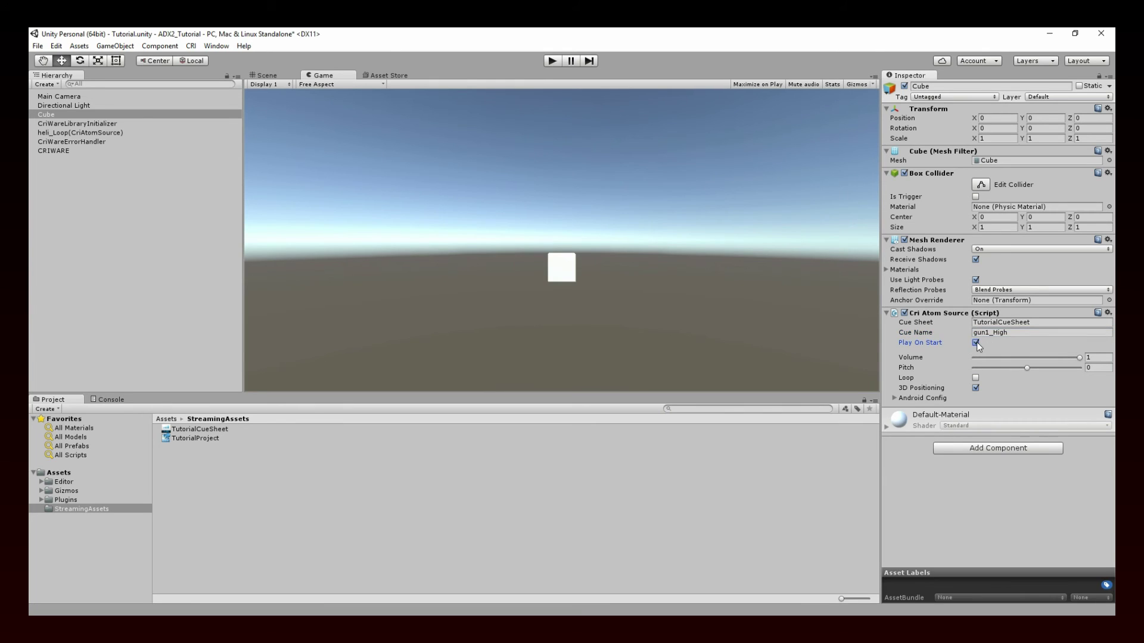
left_click(975, 388)
left_click(552, 61)
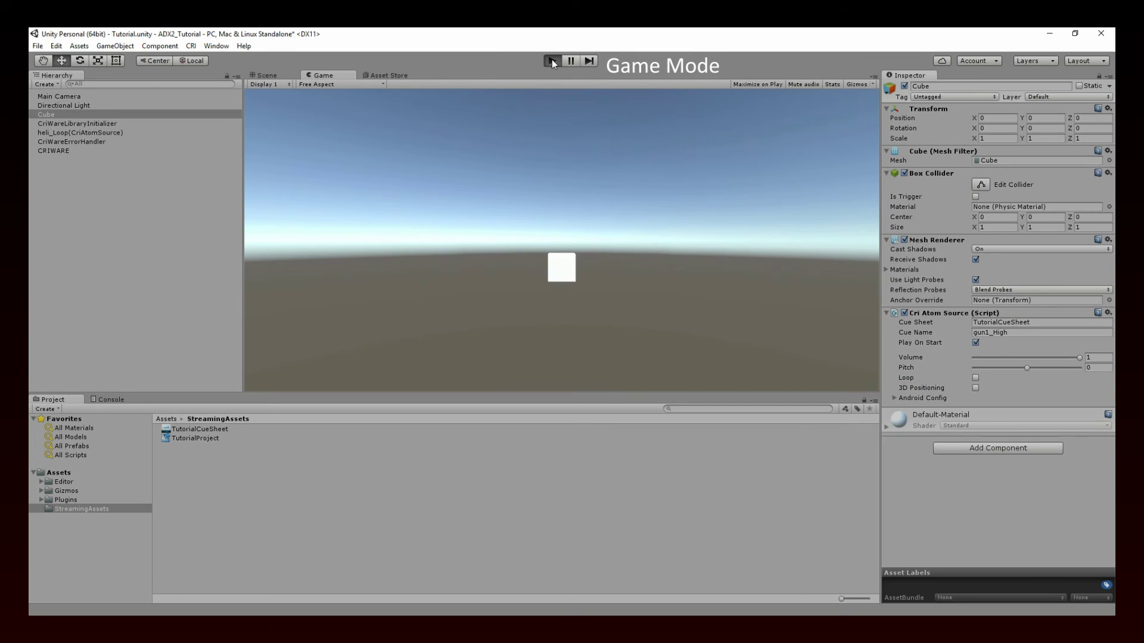
left_click(552, 61)
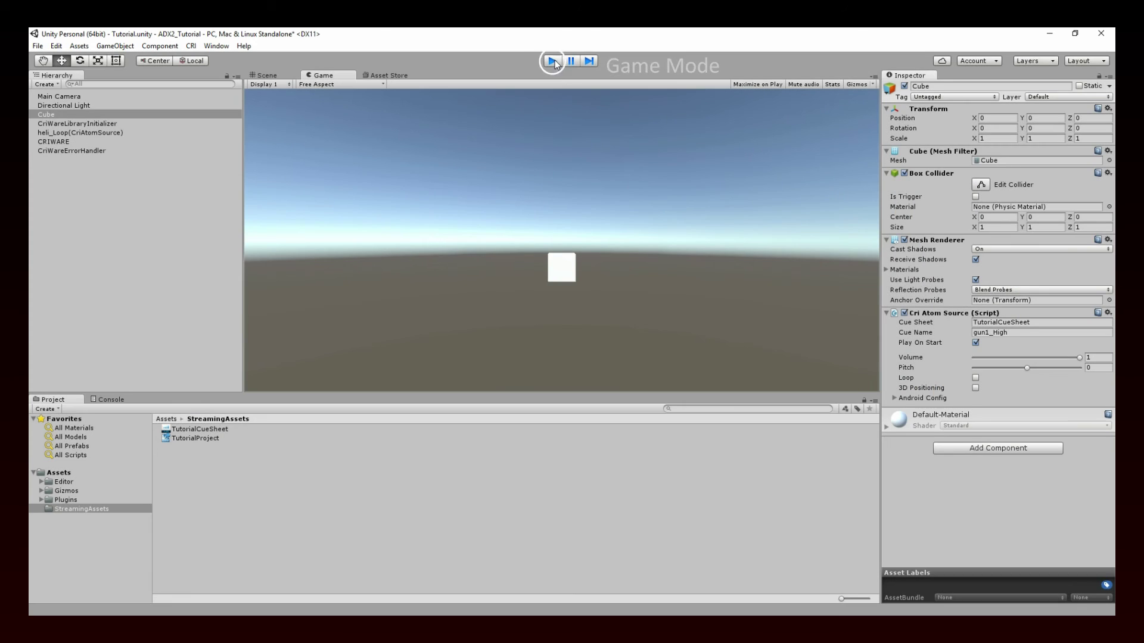